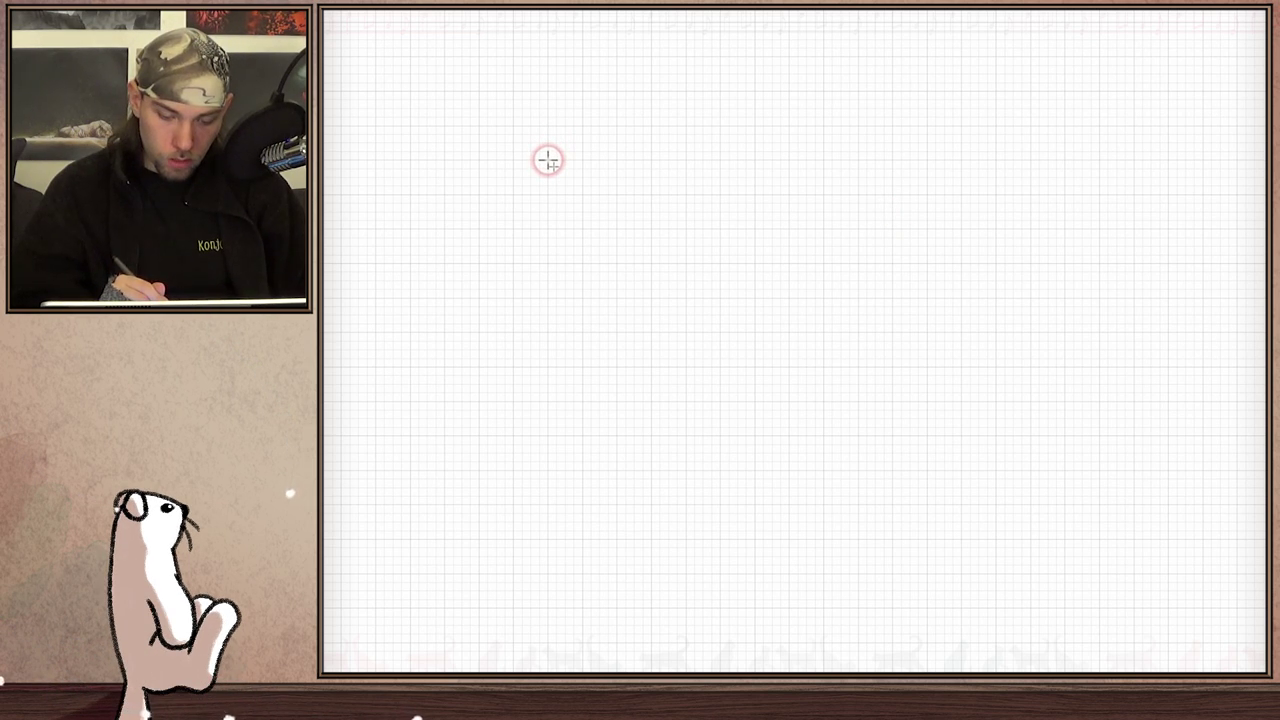
- Draw an orange square on the grid and inscribe a circle touching its four sides
left_click_drag(568, 176, 824, 462)
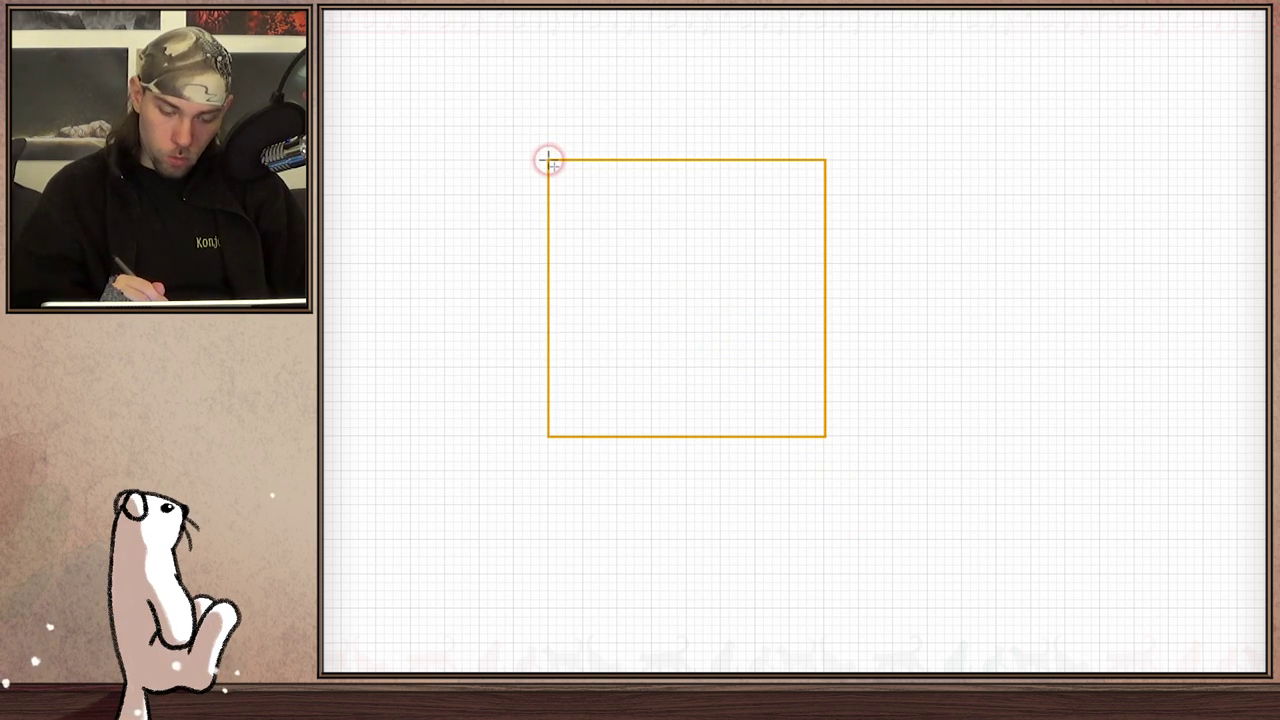
left_click_drag(548, 160, 826, 434)
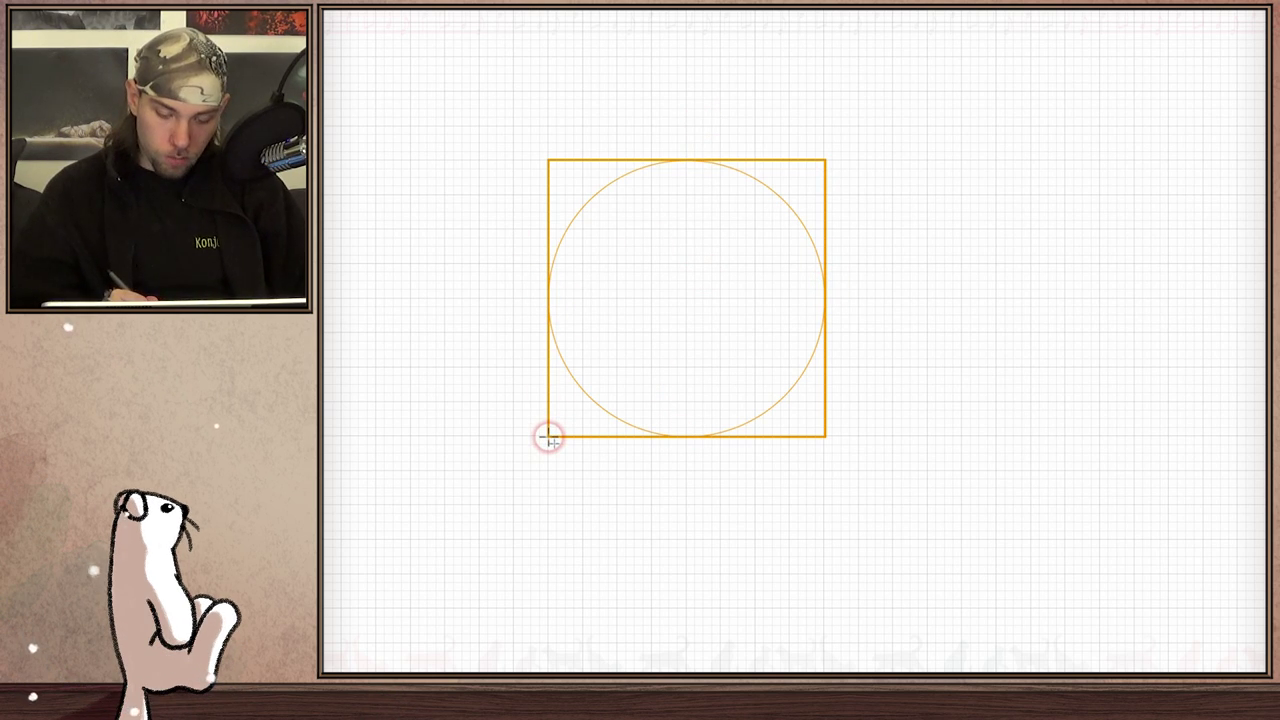
- Divide the square with both corner-to-corner diagonals and with horizontal and vertical centre lines
left_click_drag(548, 436, 825, 158)
left_click_drag(548, 159, 824, 437)
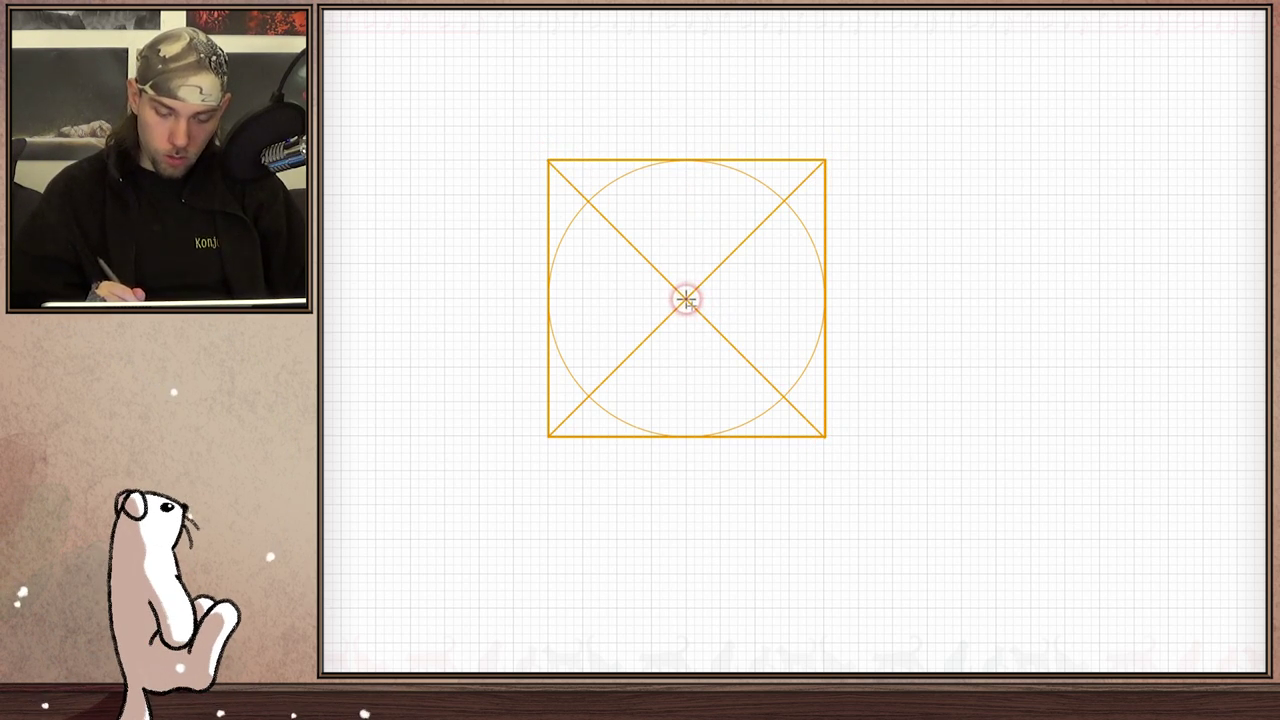
left_click_drag(686, 297, 824, 297)
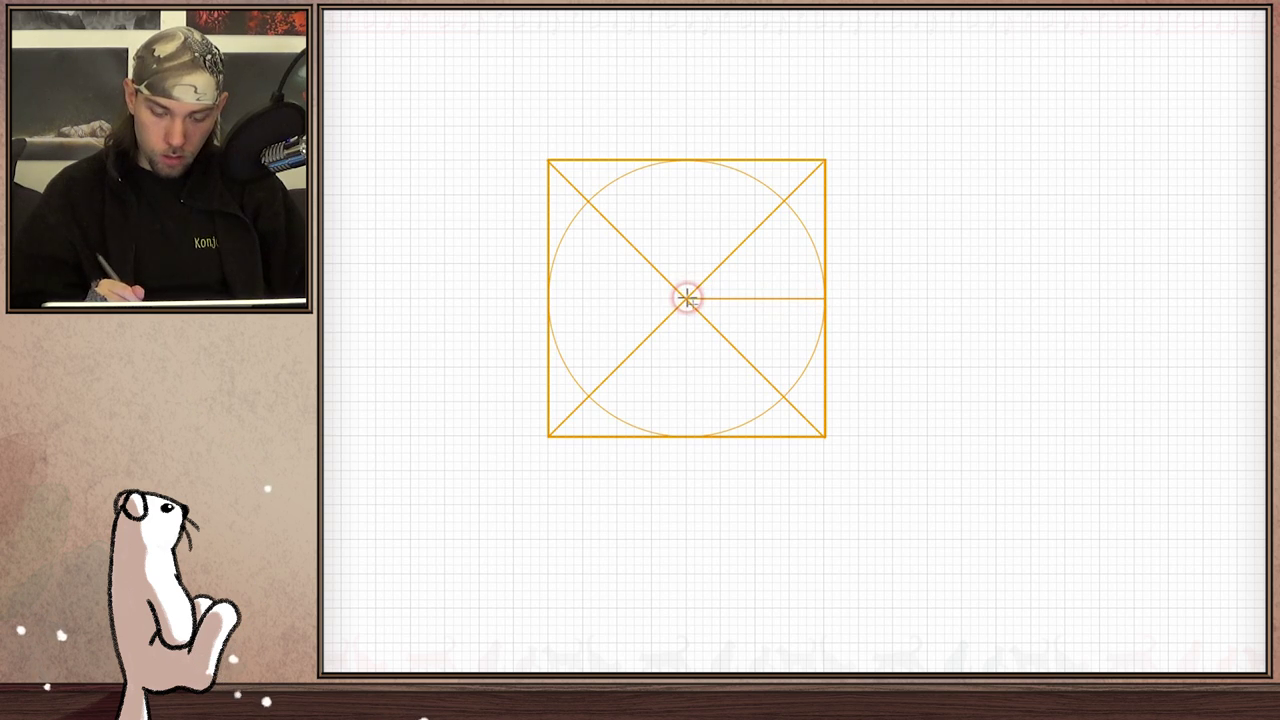
mouse_move(686, 160)
left_mouse_down()
mouse_move(686, 297)
mouse_move(548, 298)
left_mouse_up()
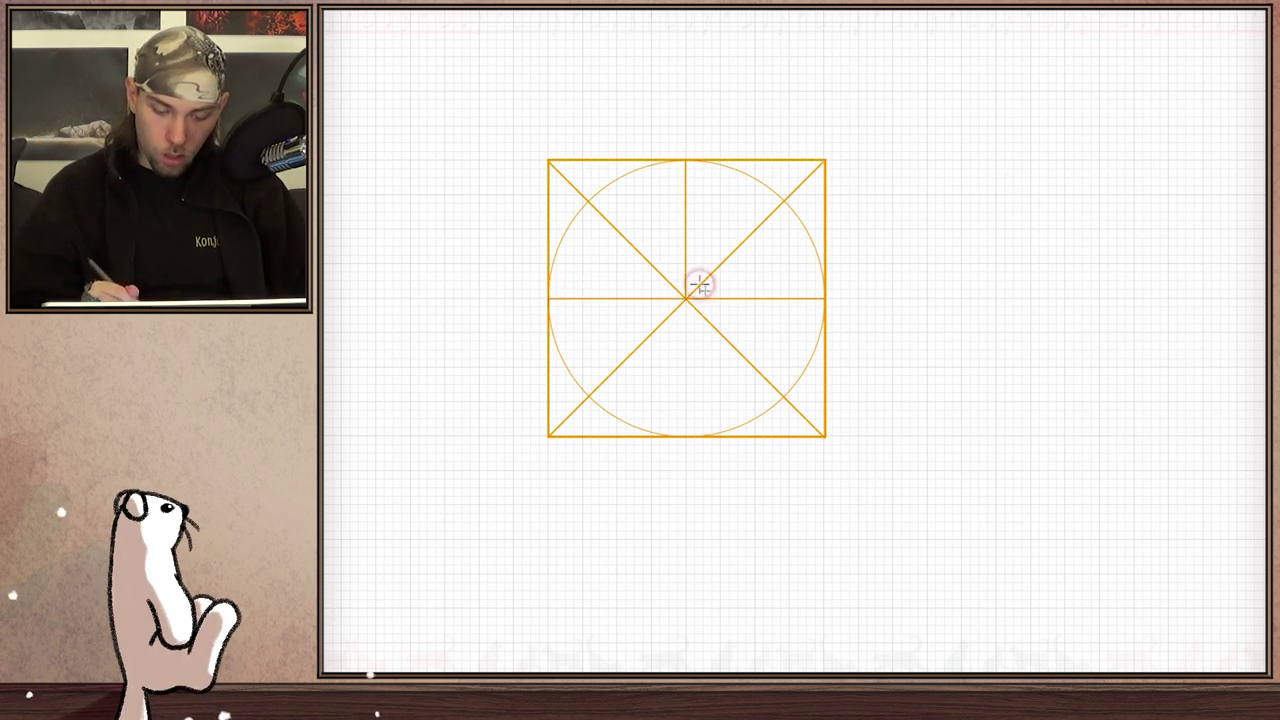
left_click_drag(682, 392, 686, 436)
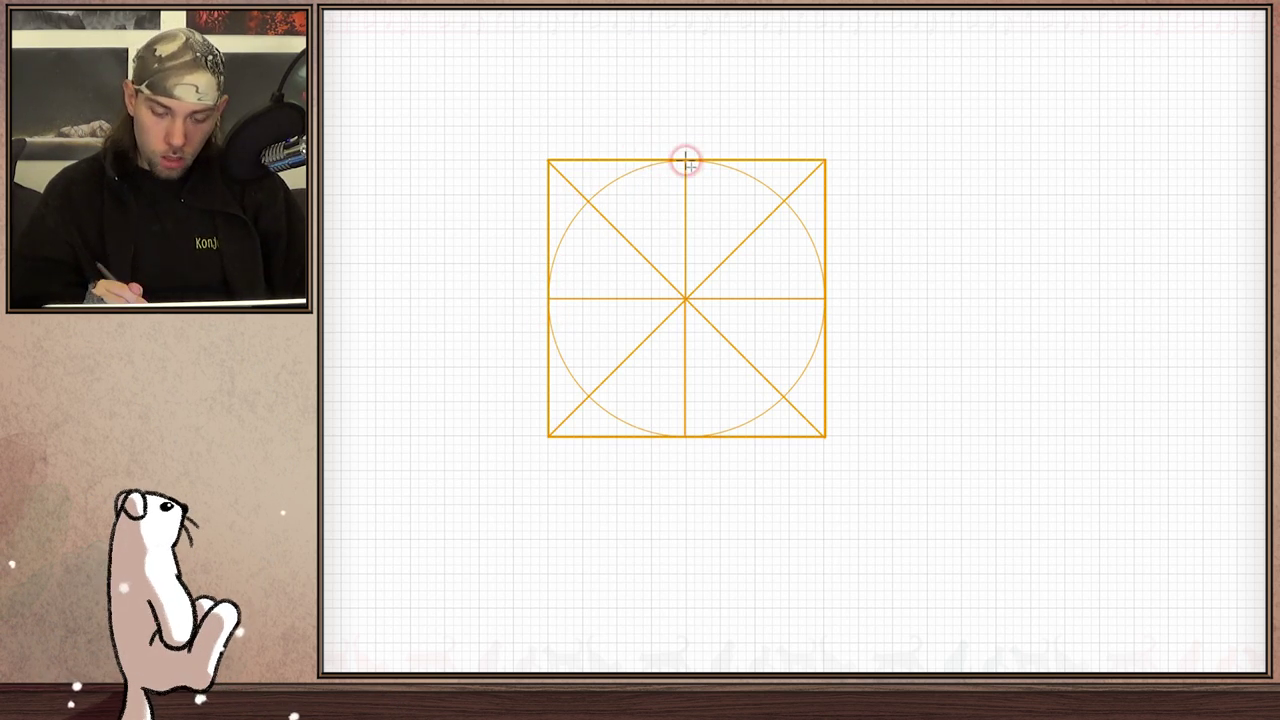
- Connect the midpoints of the square's sides with straight lines to form a diamond inside the circle
left_click_drag(652, 188, 680, 437)
left_click(683, 437)
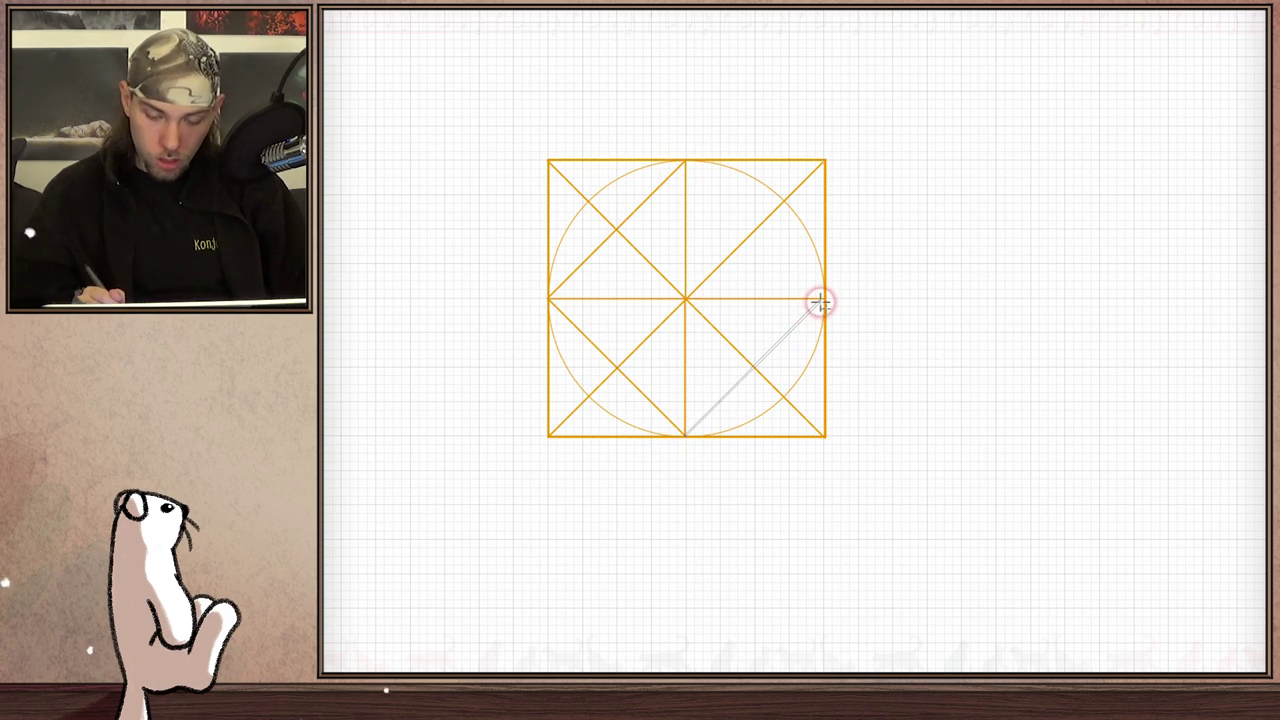
left_click(686, 162)
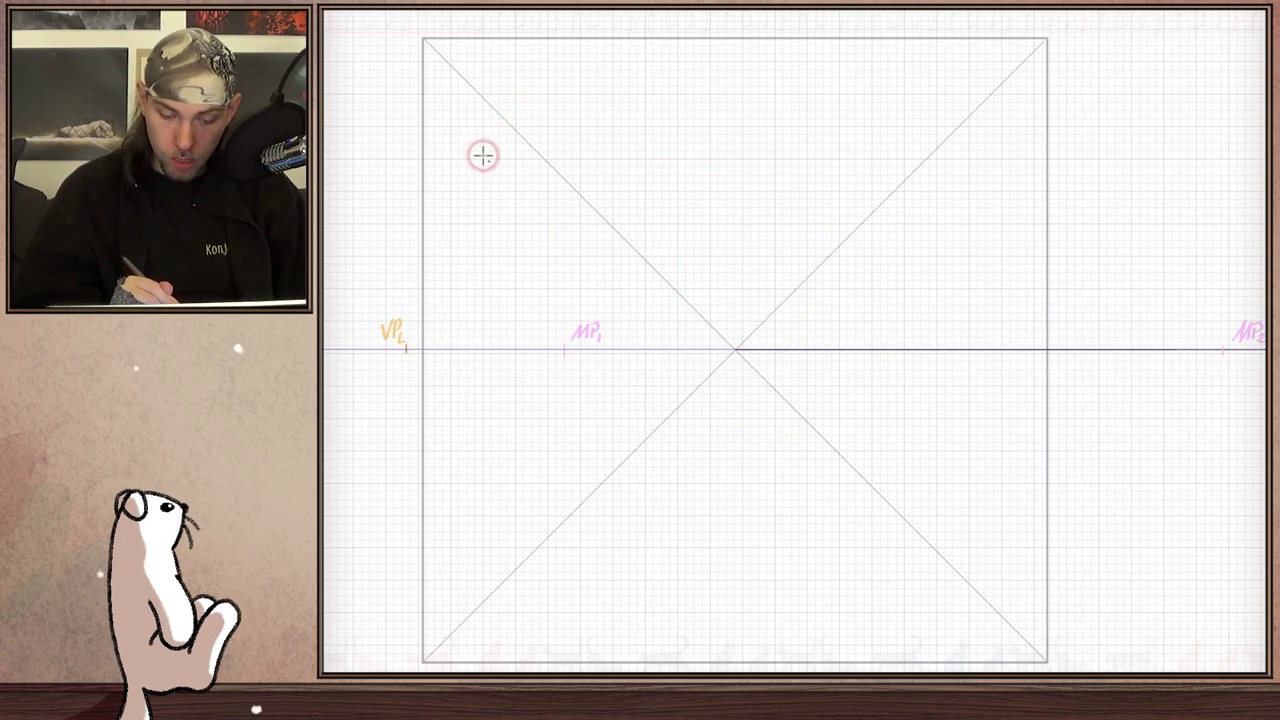
- Draw a horizontal orange measuring line with a centre tick above the horizon and connect its ends to MP1 and MP2 with pink lines
mouse_move(549, 161)
left_mouse_down()
mouse_move(722, 148)
mouse_move(742, 159)
left_mouse_up()
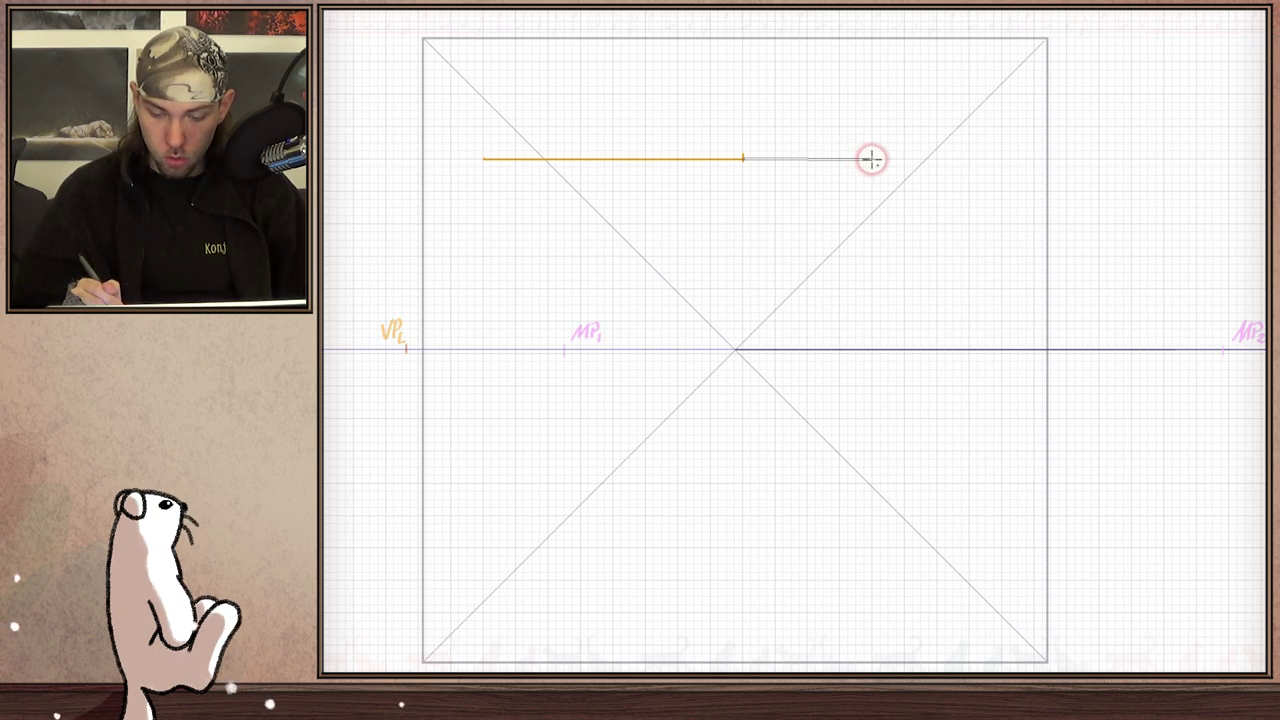
left_click(1000, 158)
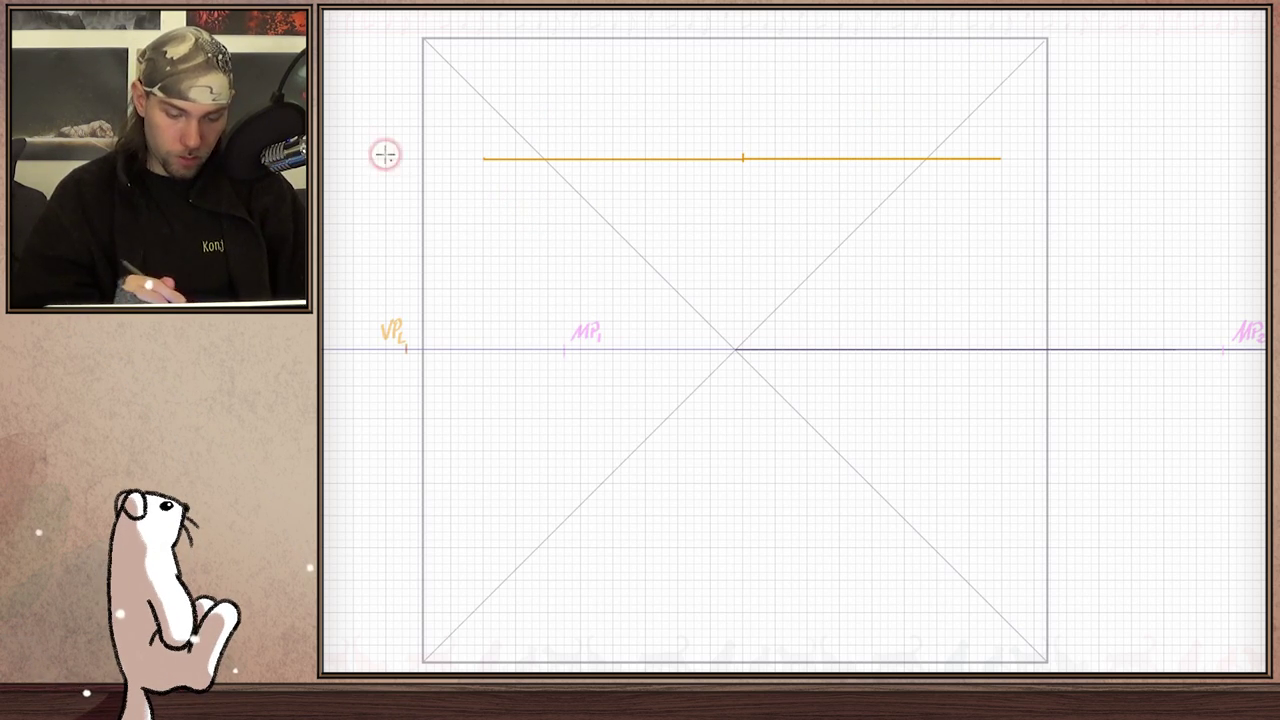
left_click_drag(487, 158, 1222, 348)
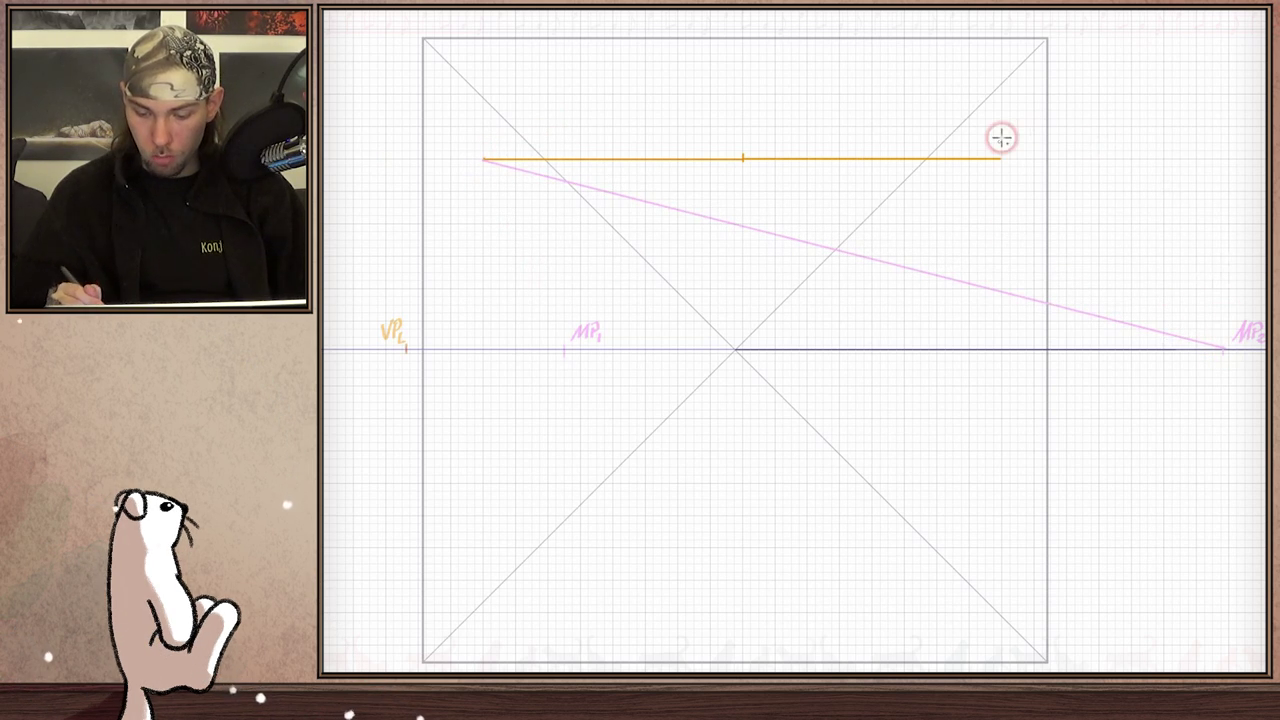
left_click_drag(999, 160, 565, 349)
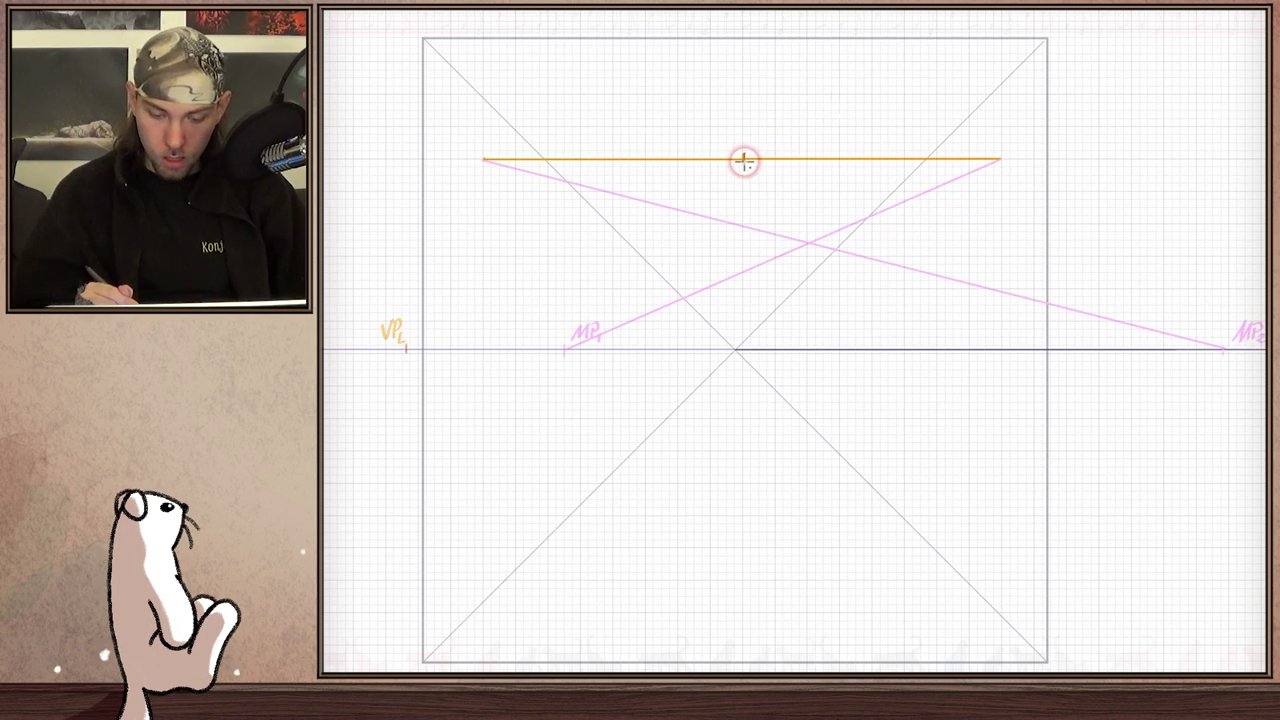
- Draw the four orange sides of a square in two-point perspective, starting from the measuring line's centre tick
left_click_drag(740, 161, 647, 212)
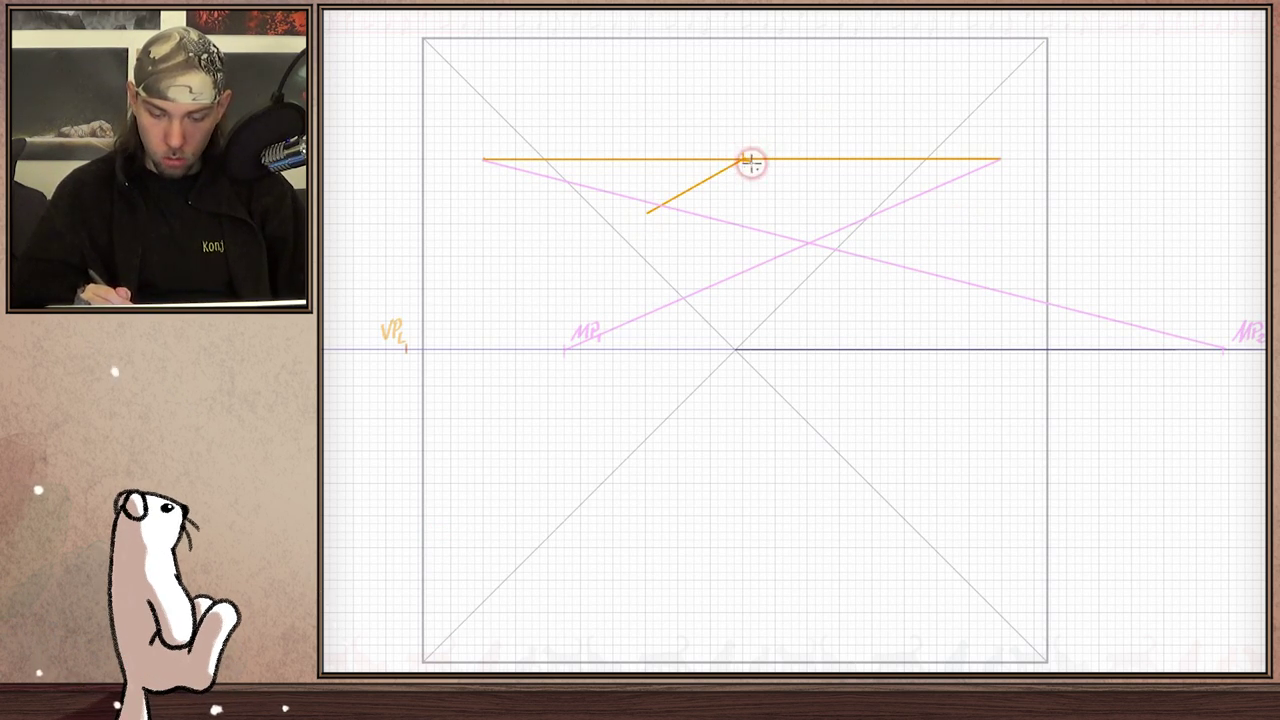
mouse_move(743, 160)
left_mouse_down()
mouse_move(943, 194)
mouse_move(944, 182)
left_mouse_up()
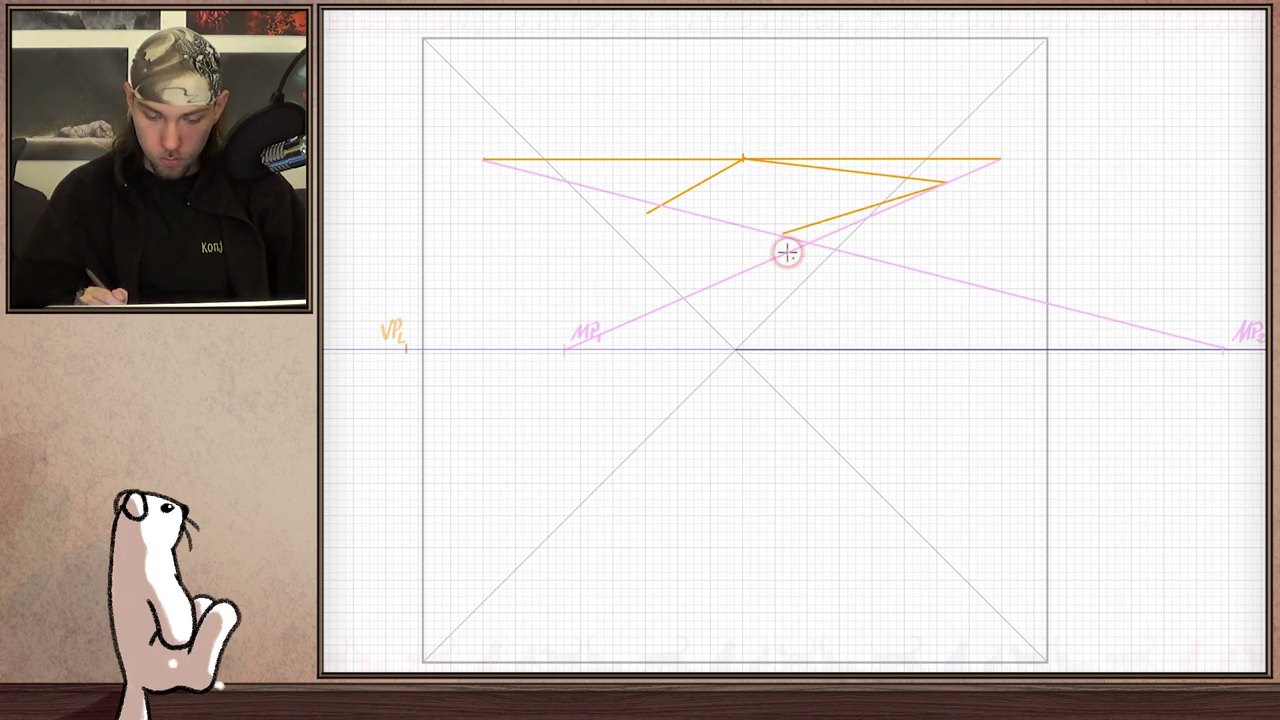
left_click_drag(648, 211, 822, 219)
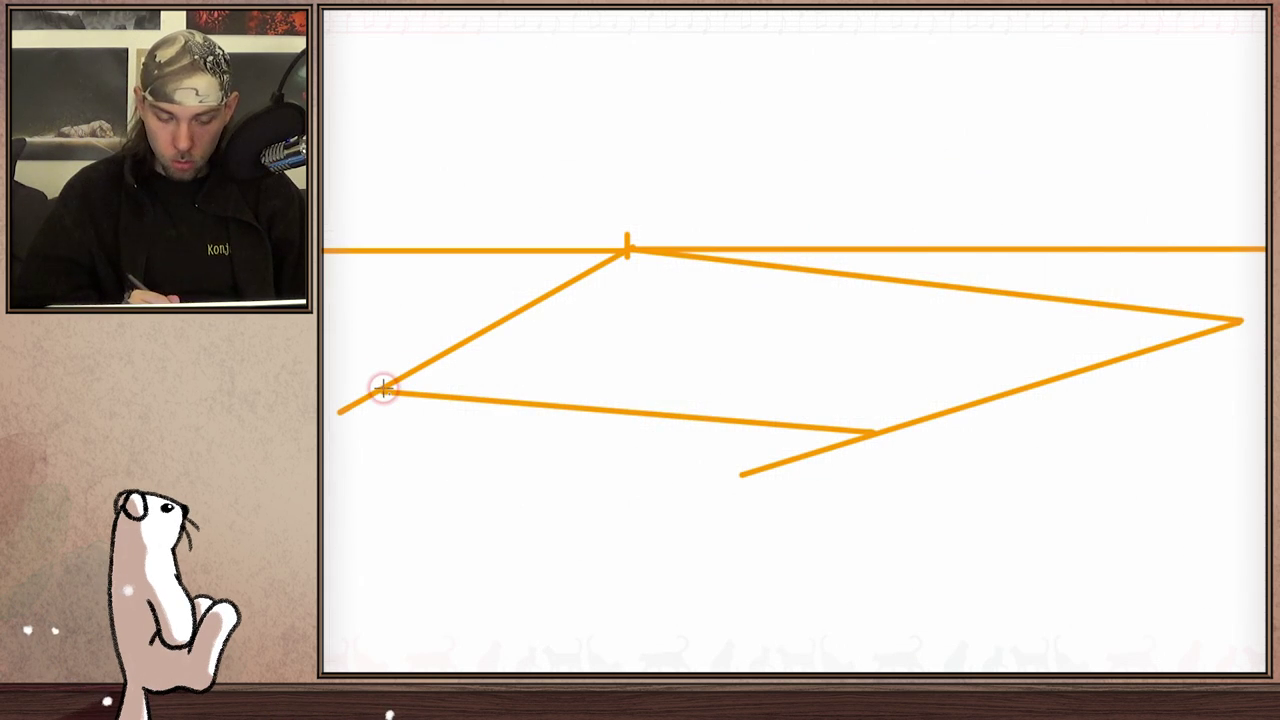
- Draw both thin diagonals between the opposite corners of the perspective square
left_click(1238, 321, "shift")
left_click(627, 248)
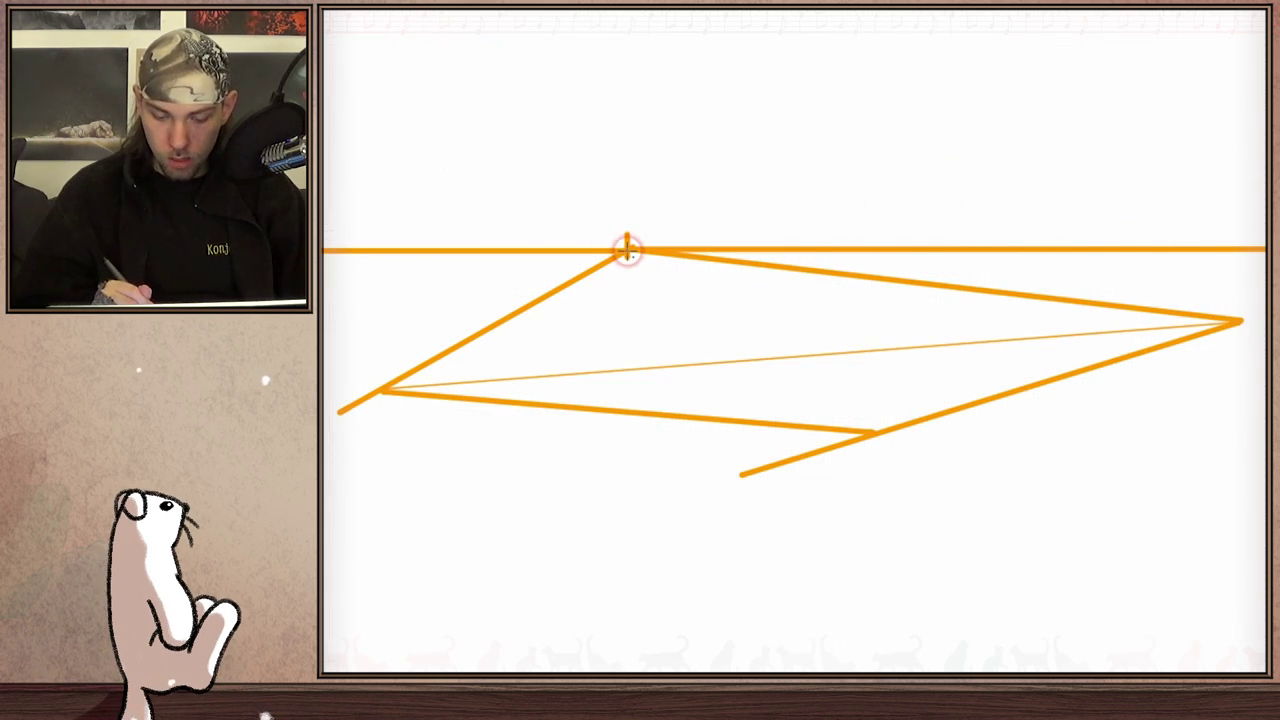
left_click(873, 433, "shift")
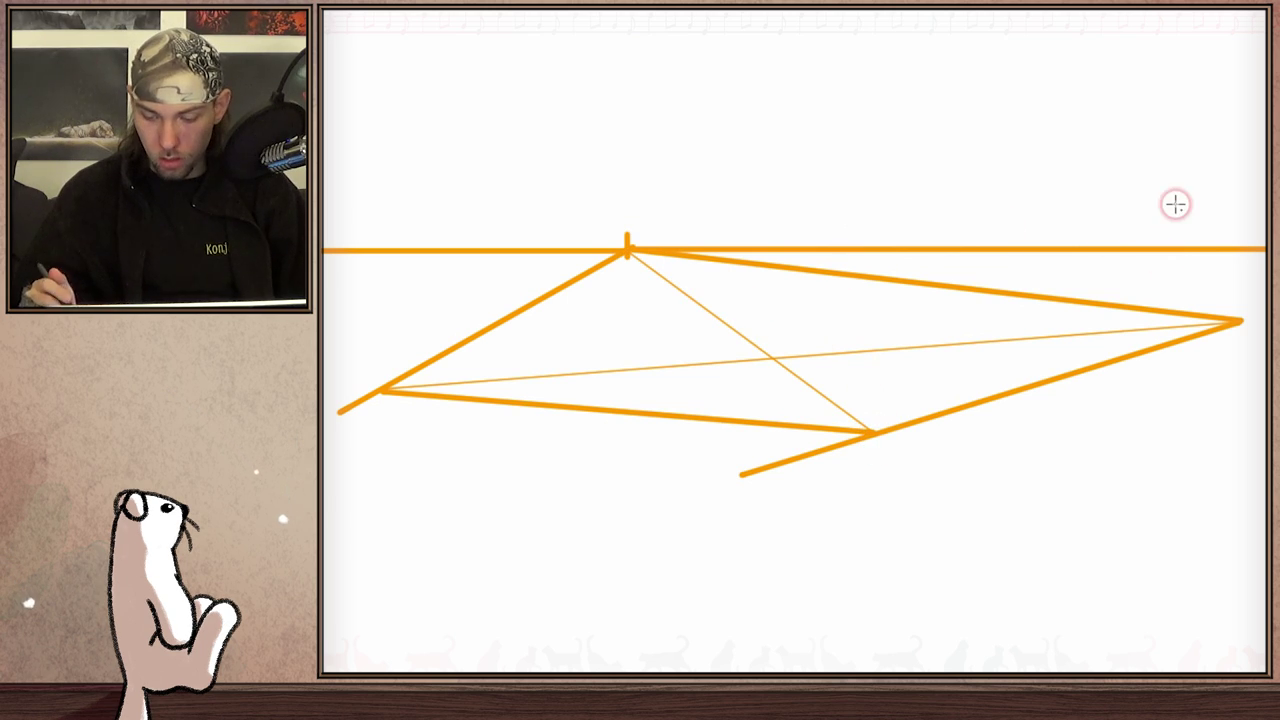
- Draw thin perspective centre lines through the diagonals' intersection to the perspective square's four sides
left_click(774, 357)
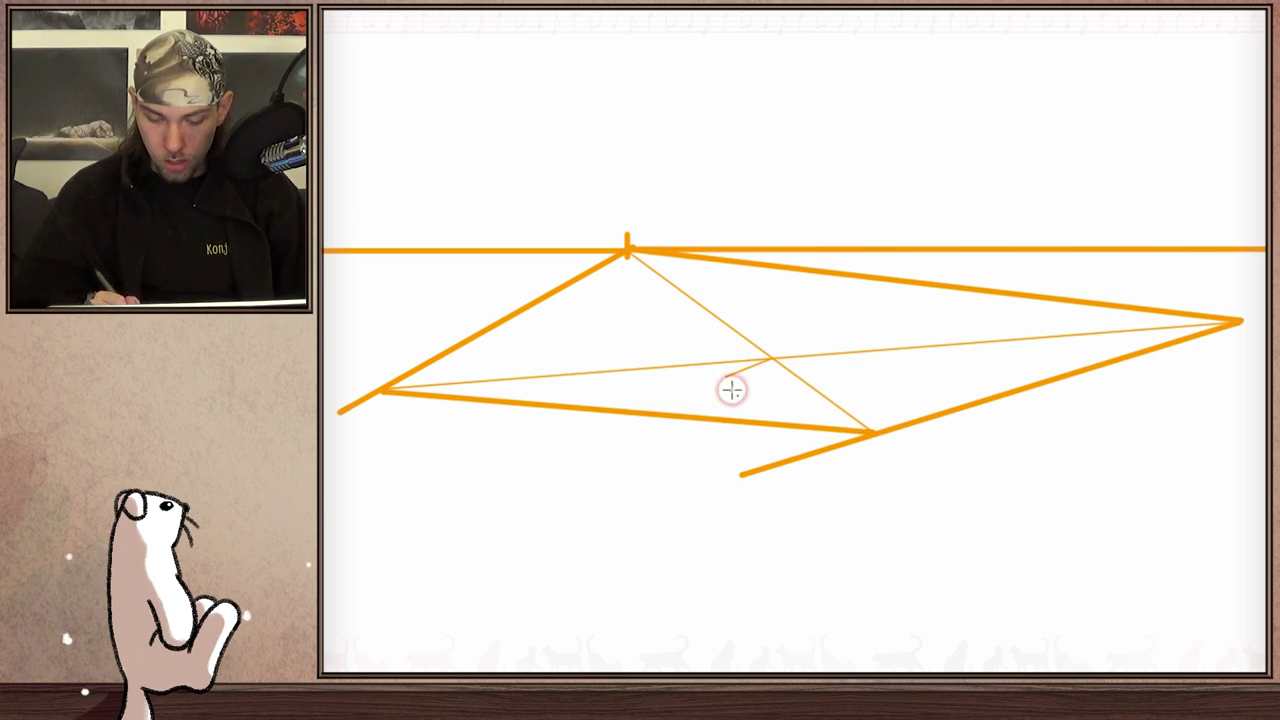
left_click(641, 411, "shift")
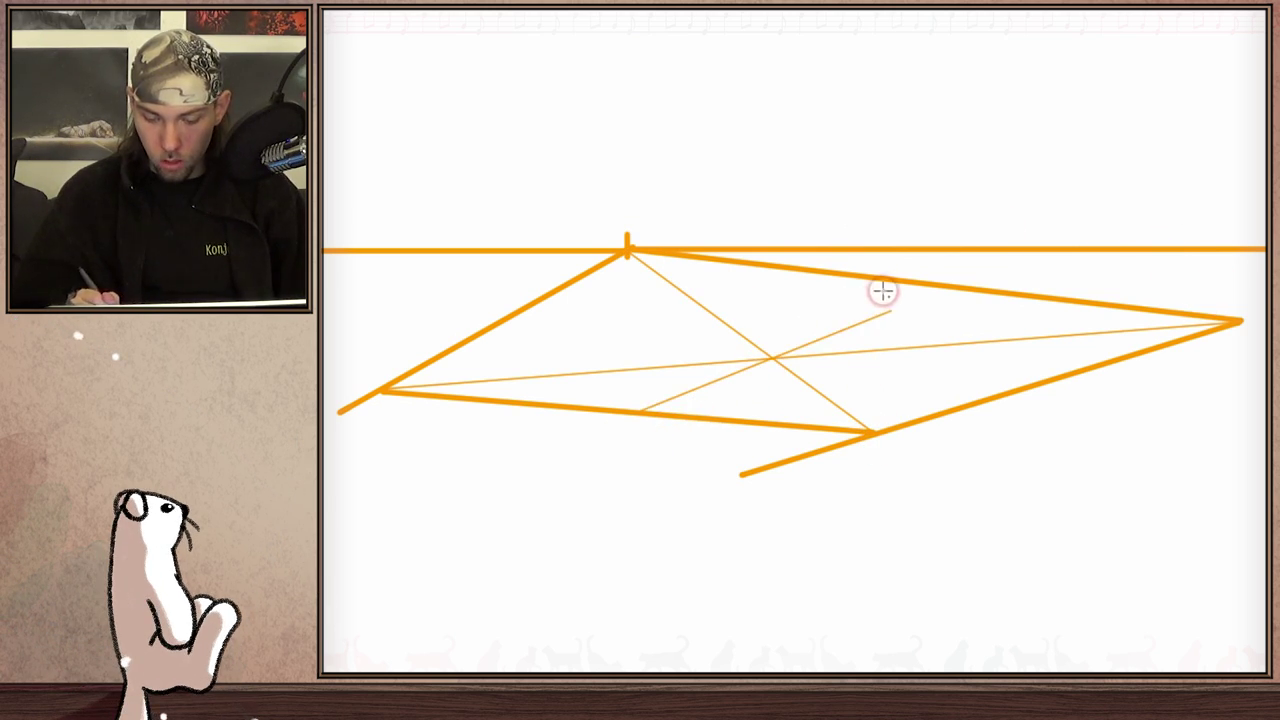
left_click_drag(774, 357, 1030, 384)
left_click_drag(774, 357, 495, 277)
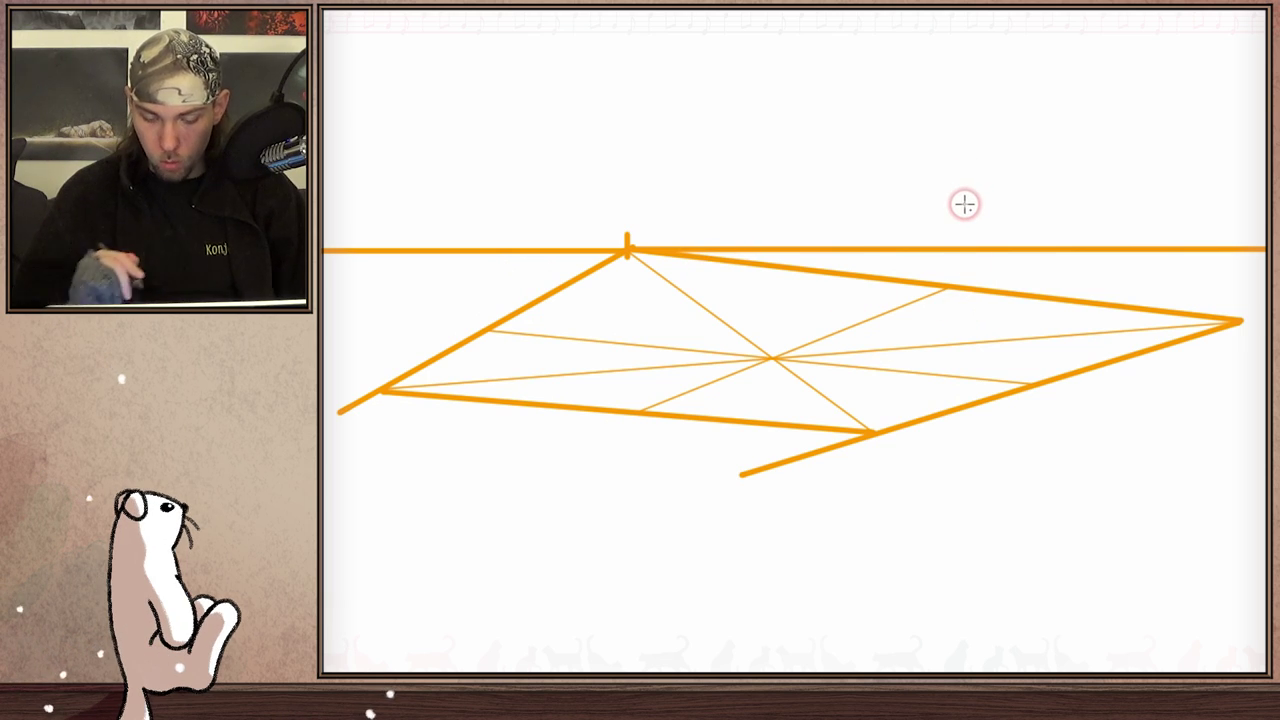
- Sketch a purple ellipse arc tangent to the two sides meeting at the centre tick, touching each at its perspective midpoint
scroll(750, 257, "up", 1)
mouse_move(443, 345)
left_mouse_down()
mouse_move(516, 313)
mouse_move(427, 353)
mouse_move(529, 304)
mouse_move(422, 356)
mouse_move(556, 300)
left_mouse_up()
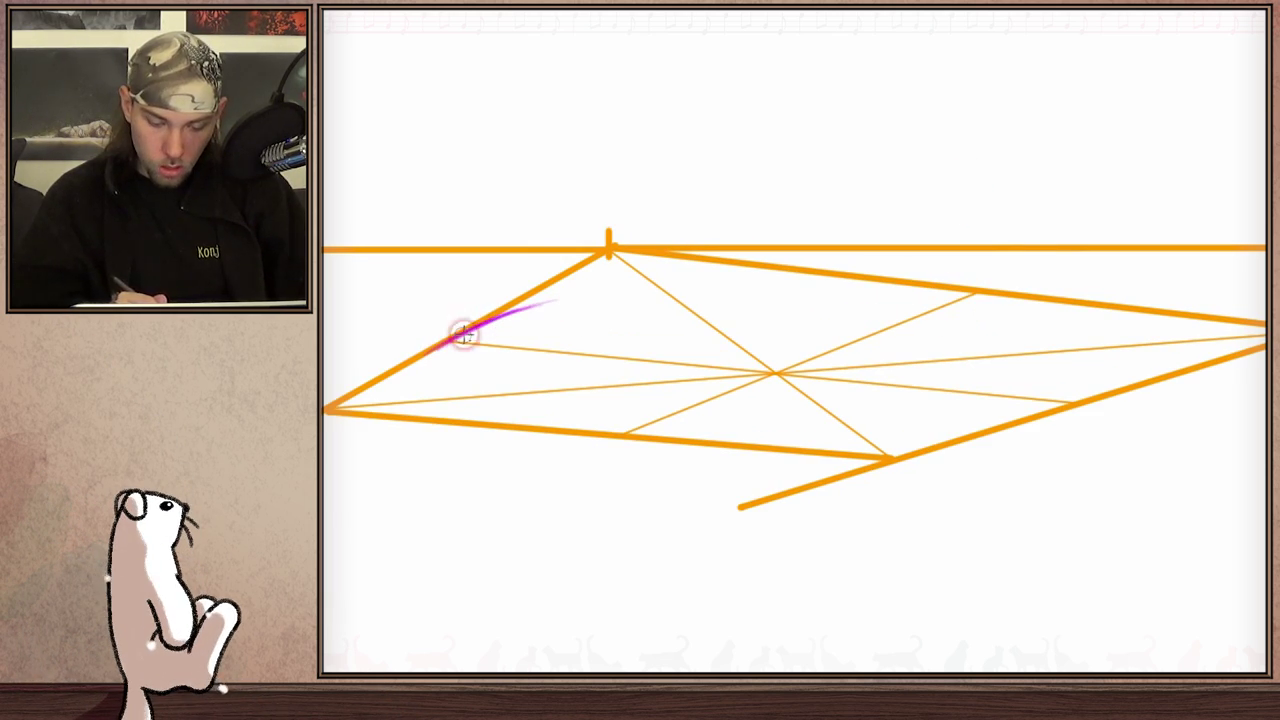
mouse_move(471, 332)
left_mouse_down()
mouse_move(413, 362)
mouse_move(423, 357)
left_mouse_up()
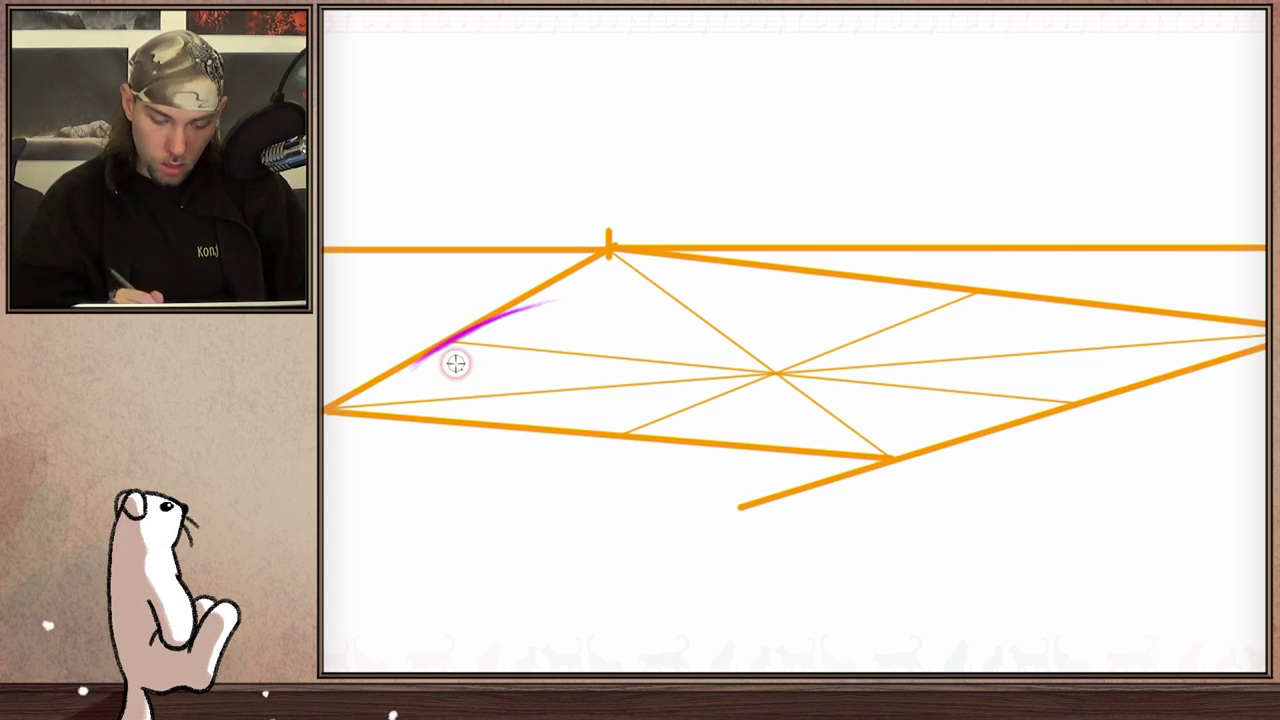
left_click_drag(464, 337, 412, 367)
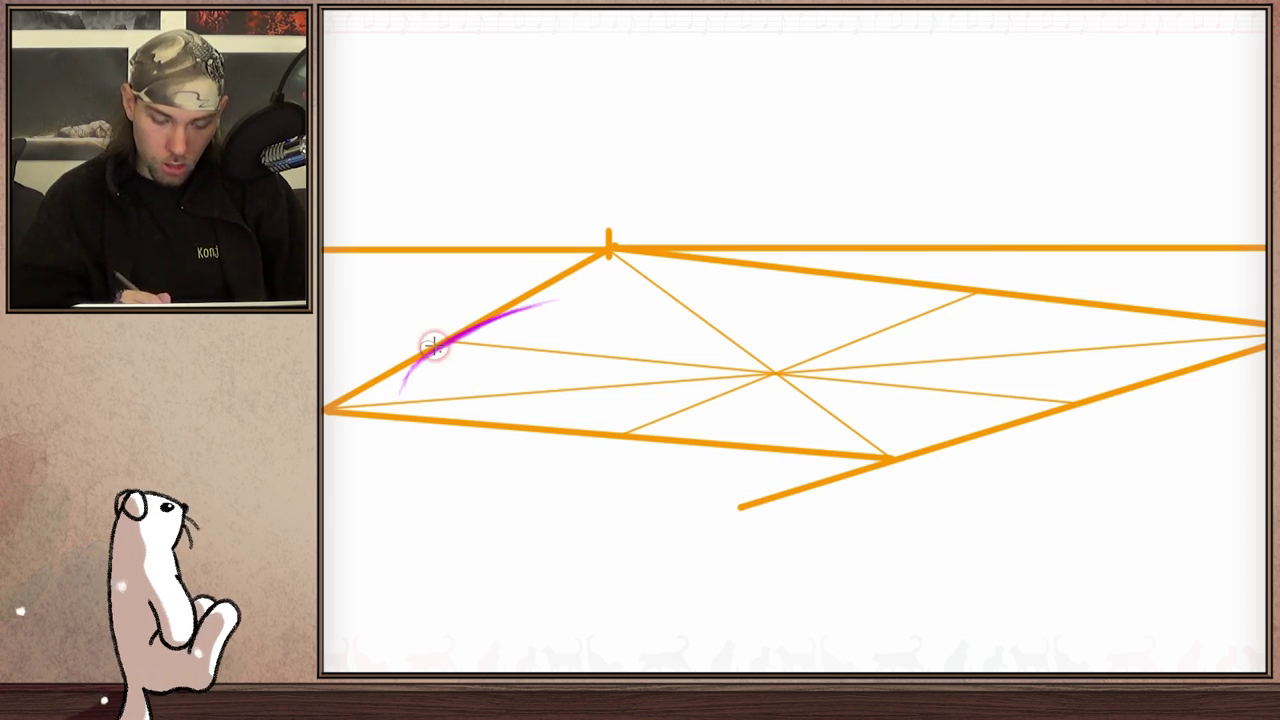
left_click_drag(460, 335, 606, 289)
left_click_drag(500, 311, 590, 292)
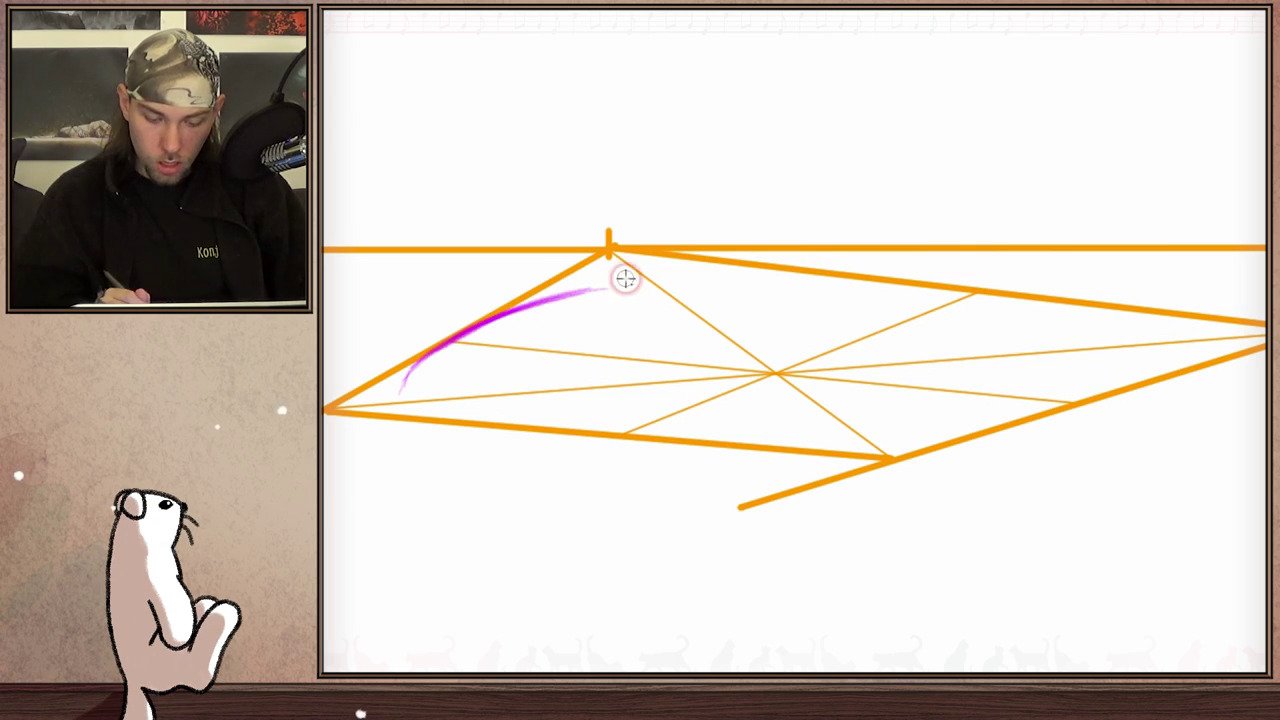
mouse_move(427, 355)
left_mouse_down()
mouse_move(404, 393)
mouse_move(418, 397)
left_mouse_up()
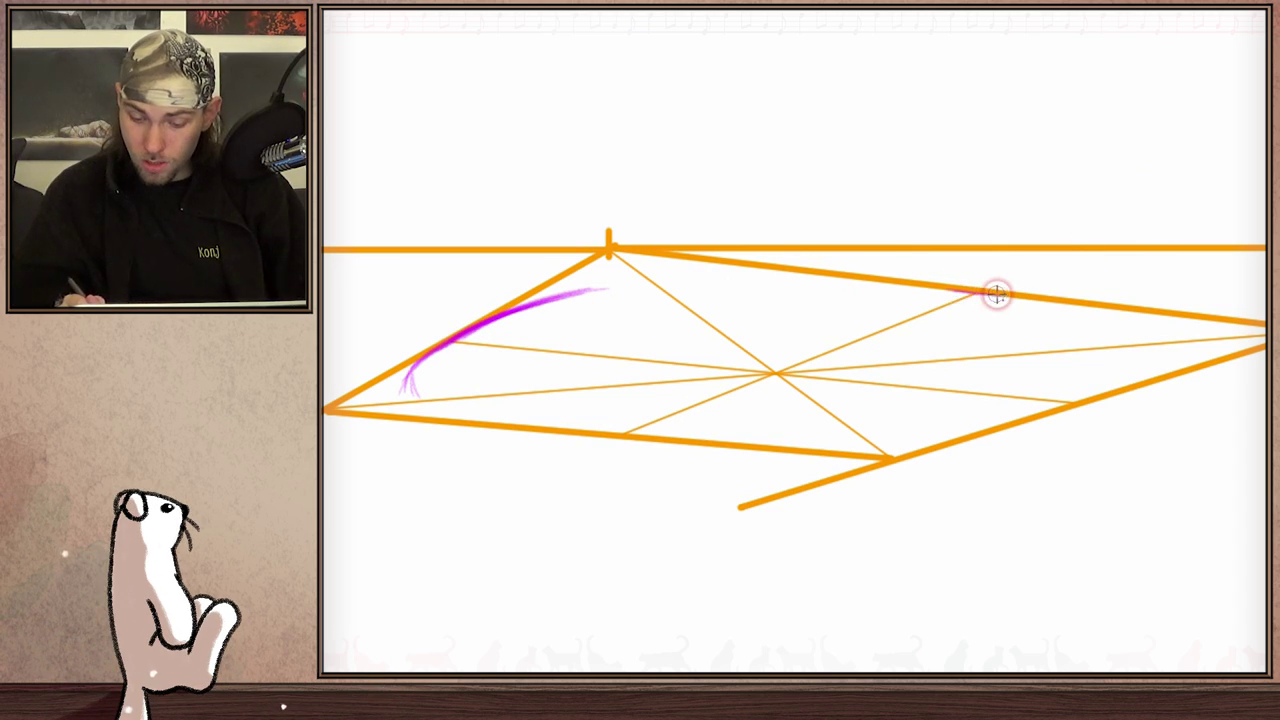
mouse_move(1002, 295)
left_mouse_down()
mouse_move(832, 282)
mouse_move(957, 289)
mouse_move(866, 283)
mouse_move(877, 283)
left_mouse_up()
mouse_move(793, 281)
left_mouse_down()
mouse_move(839, 281)
mouse_move(525, 310)
mouse_move(646, 281)
mouse_move(533, 306)
mouse_move(686, 279)
mouse_move(876, 281)
left_mouse_up()
- Erase the rough end of the purple arc beyond the short side's midpoint and redraw it as a tighter curve
left_click_drag(424, 357, 410, 390)
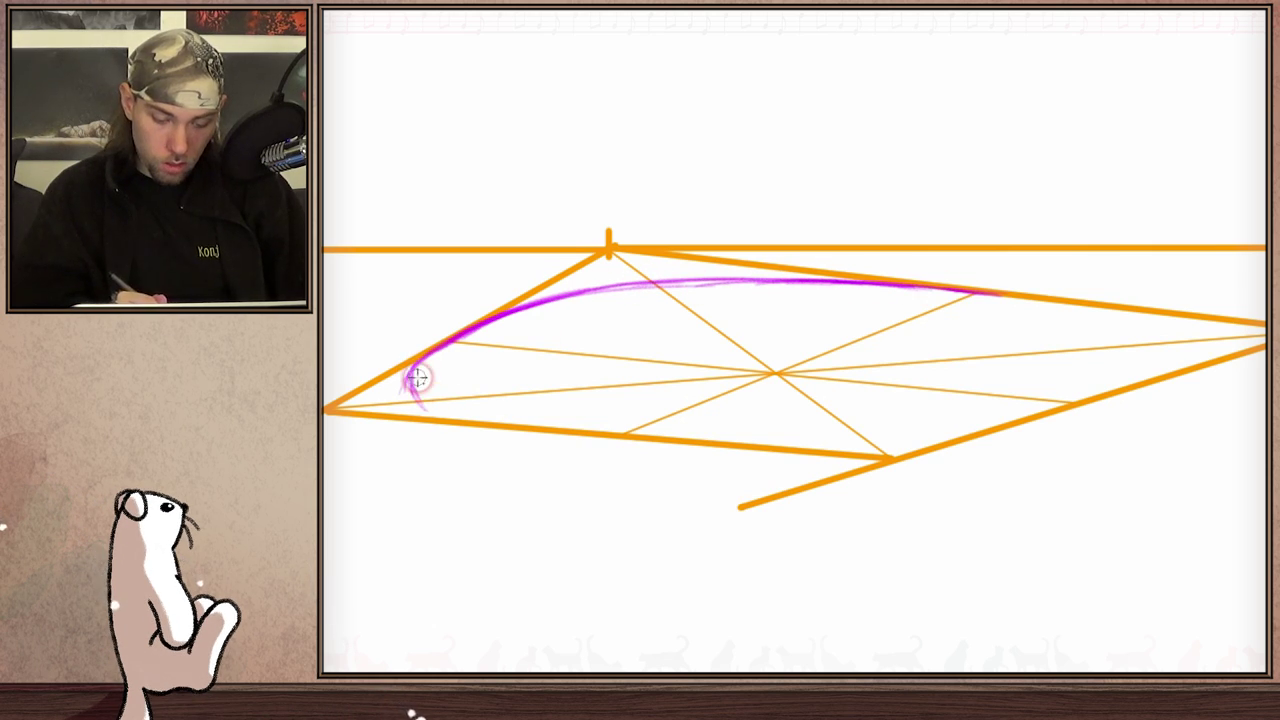
left_click_drag(488, 316, 414, 381)
key("e")
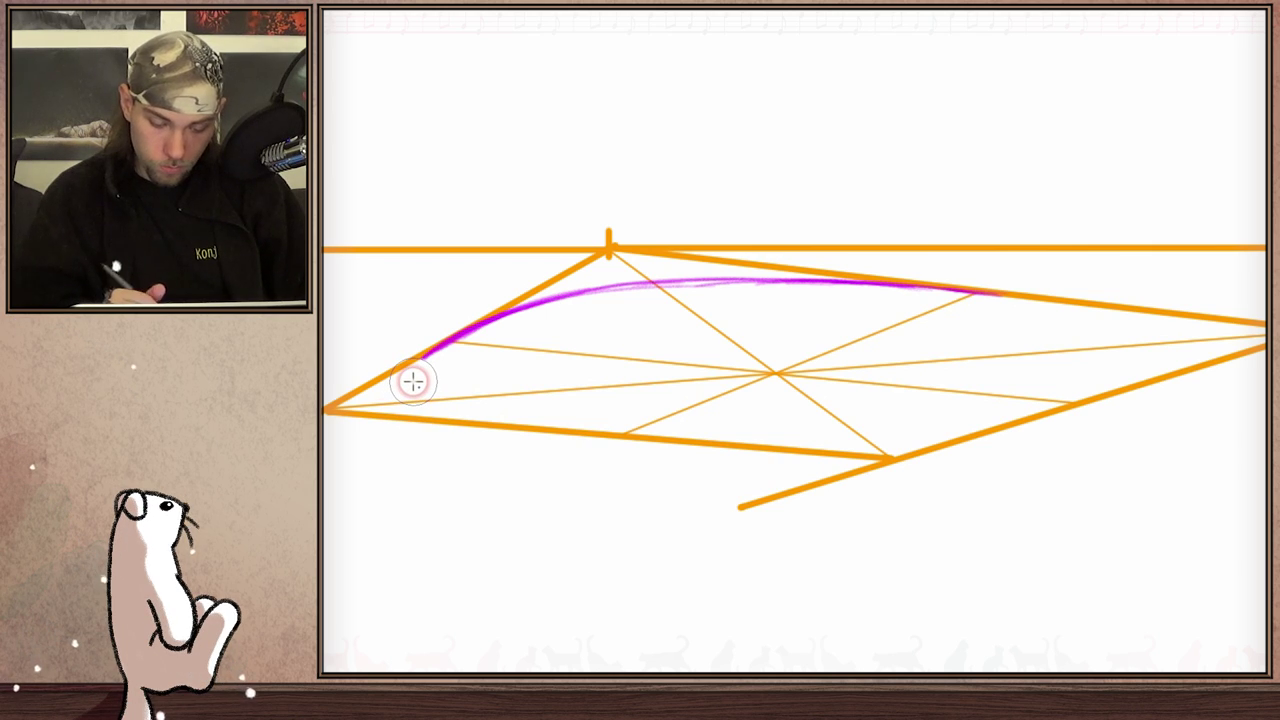
key("b")
left_click_drag(448, 338, 417, 393)
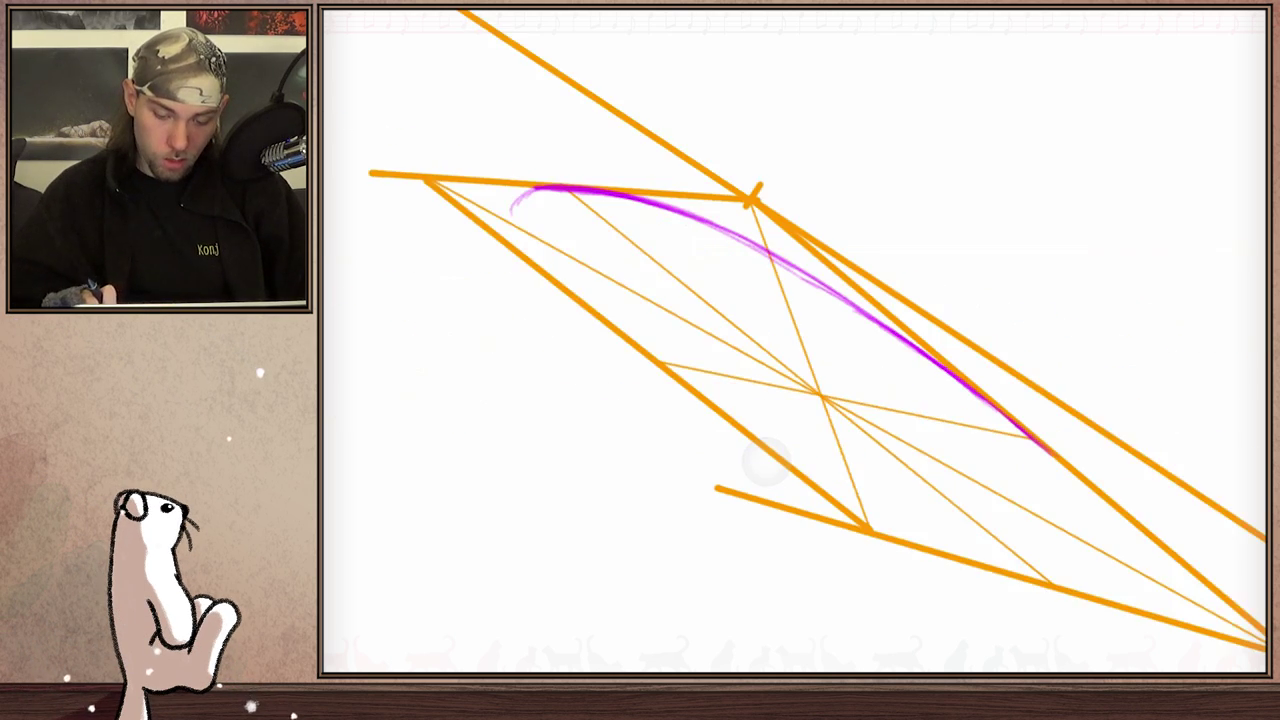
- Rotate the canvas and continue the purple ellipse around the tight end to the adjacent long side's perspective midpoint
mouse_move(767, 461)
left_mouse_down()
mouse_move(804, 445)
mouse_move(547, 473)
left_mouse_up()
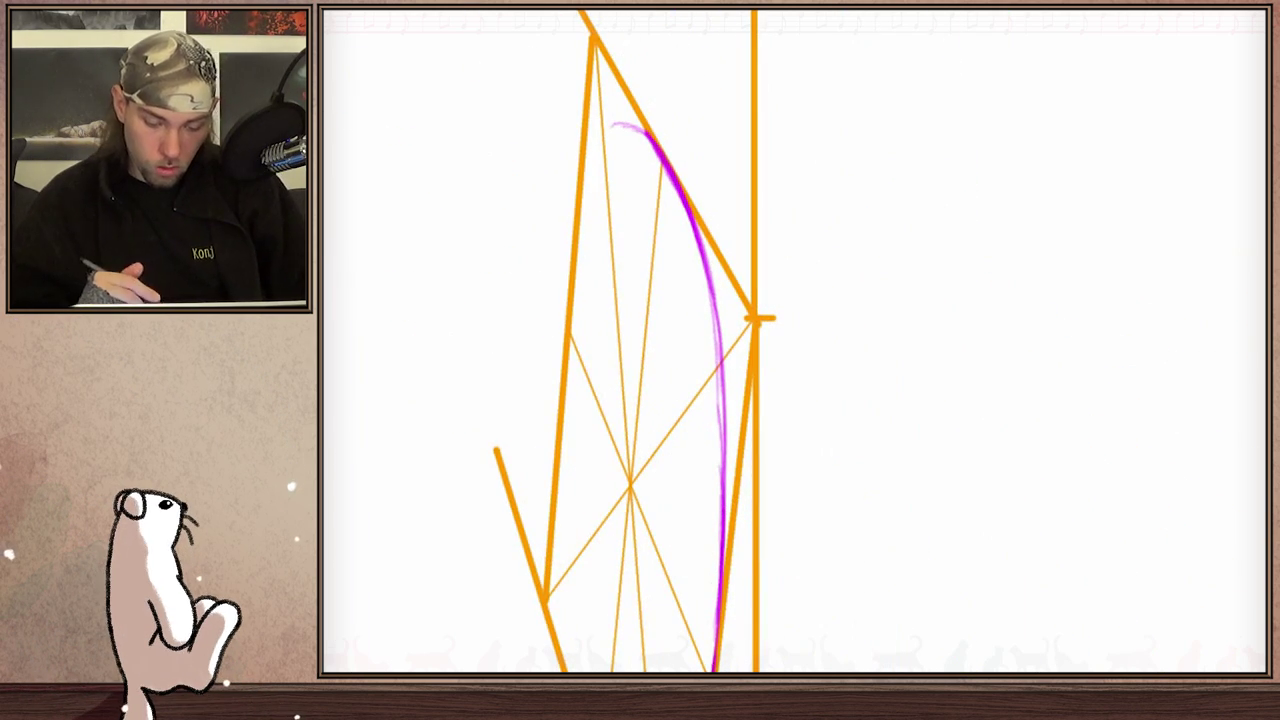
left_click_drag(566, 337, 577, 264)
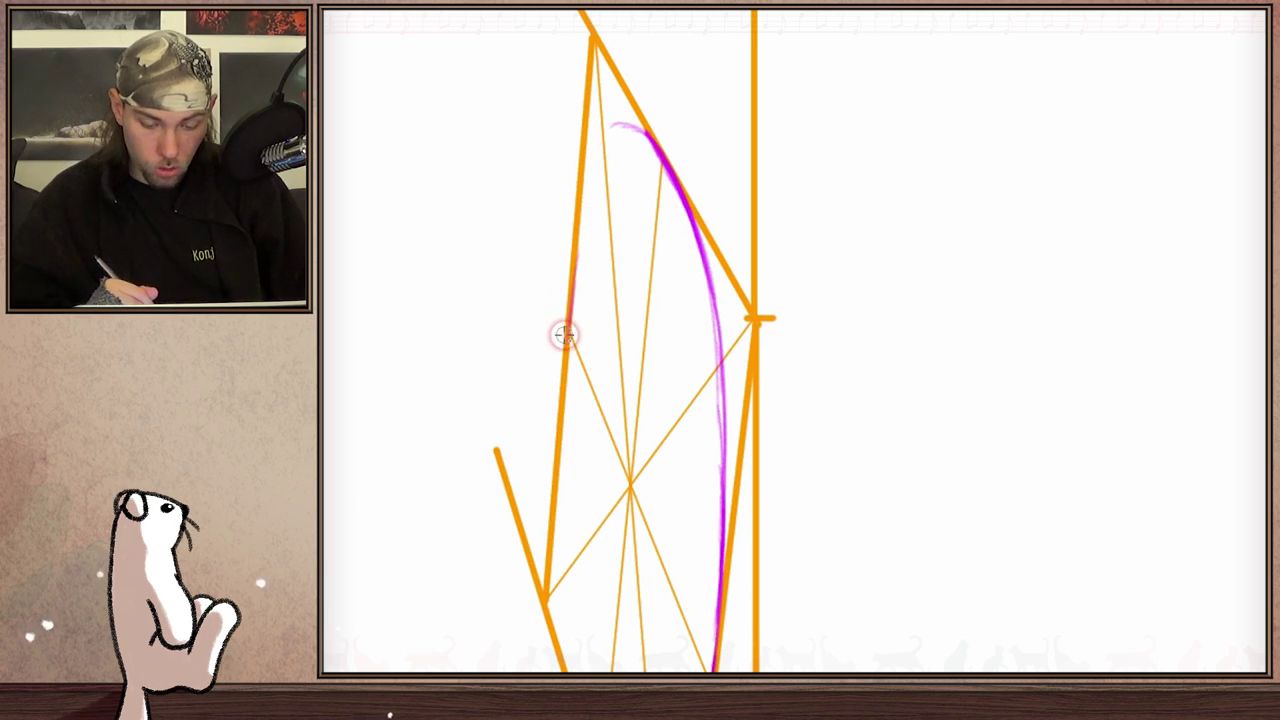
left_click_drag(565, 335, 609, 143)
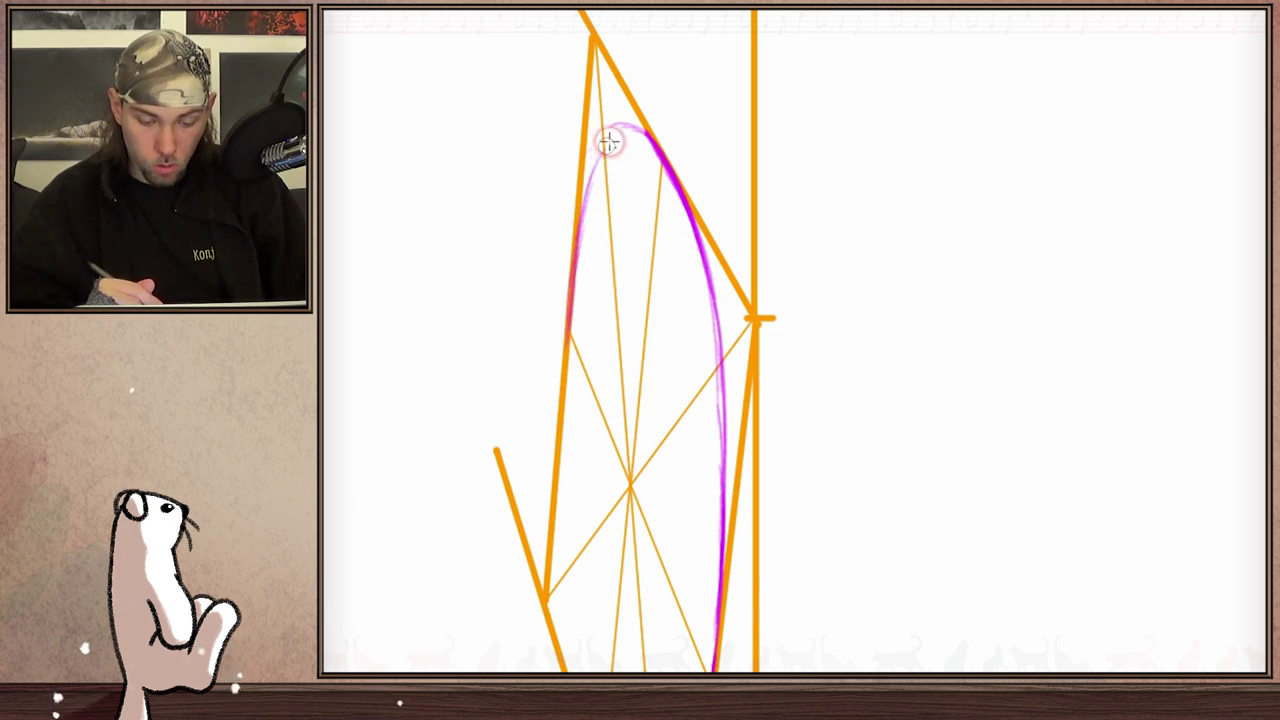
left_click_drag(574, 243, 612, 129)
mouse_move(584, 196)
left_mouse_down()
mouse_move(619, 129)
mouse_move(660, 122)
mouse_move(674, 153)
mouse_move(632, 173)
mouse_move(651, 138)
mouse_move(610, 134)
mouse_move(588, 180)
mouse_move(613, 131)
mouse_move(595, 155)
mouse_move(631, 131)
mouse_move(614, 133)
mouse_move(652, 139)
mouse_move(620, 127)
mouse_move(643, 122)
mouse_move(603, 149)
left_mouse_up()
left_click_drag(581, 204, 626, 127)
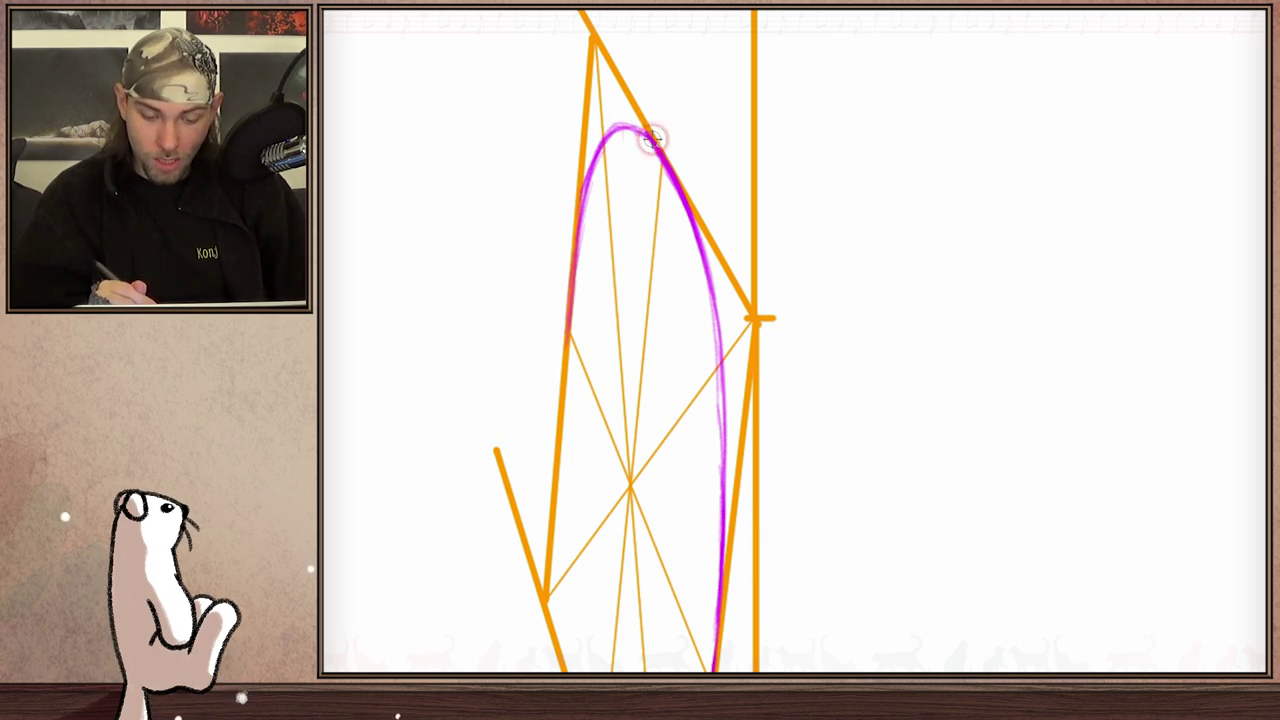
mouse_move(640, 128)
left_mouse_down()
mouse_move(614, 130)
mouse_move(583, 203)
left_mouse_up()
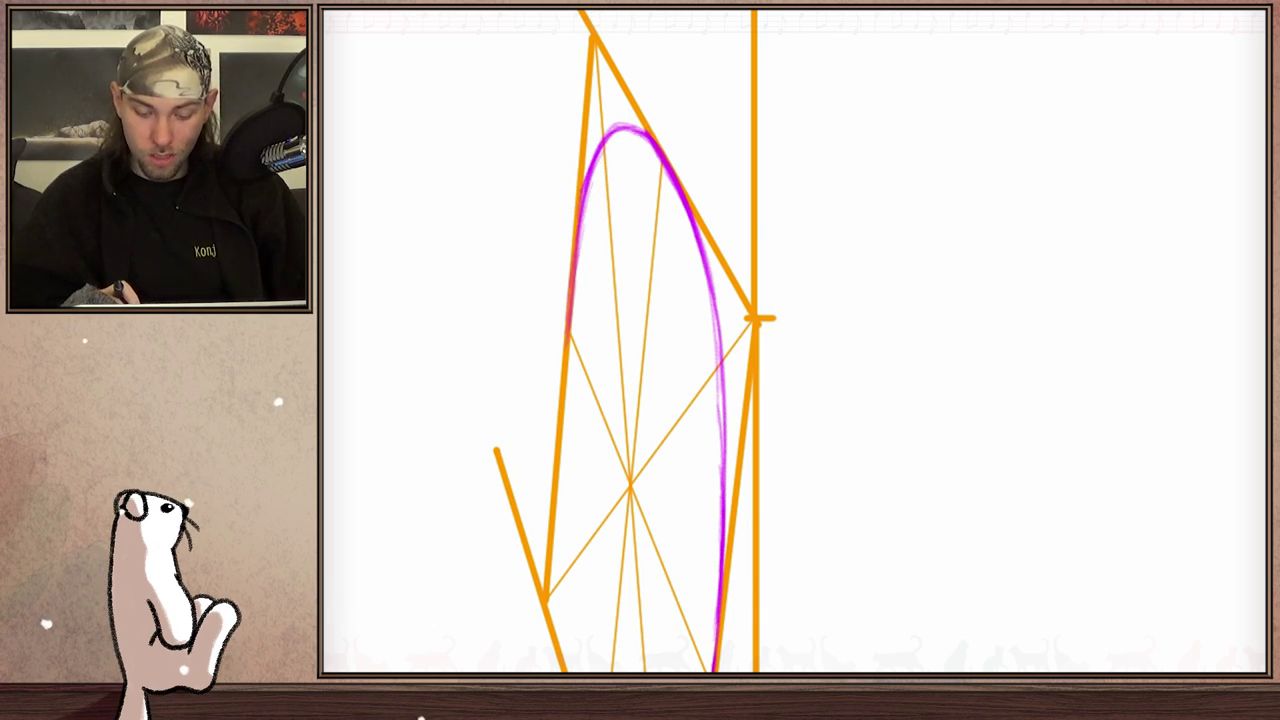
- Sketch the purple ellipse arc along the opposite long side, curving inside the square's corner to touch the neighbouring short side's perspective midpoint
left_click_drag(756, 430, 705, 212)
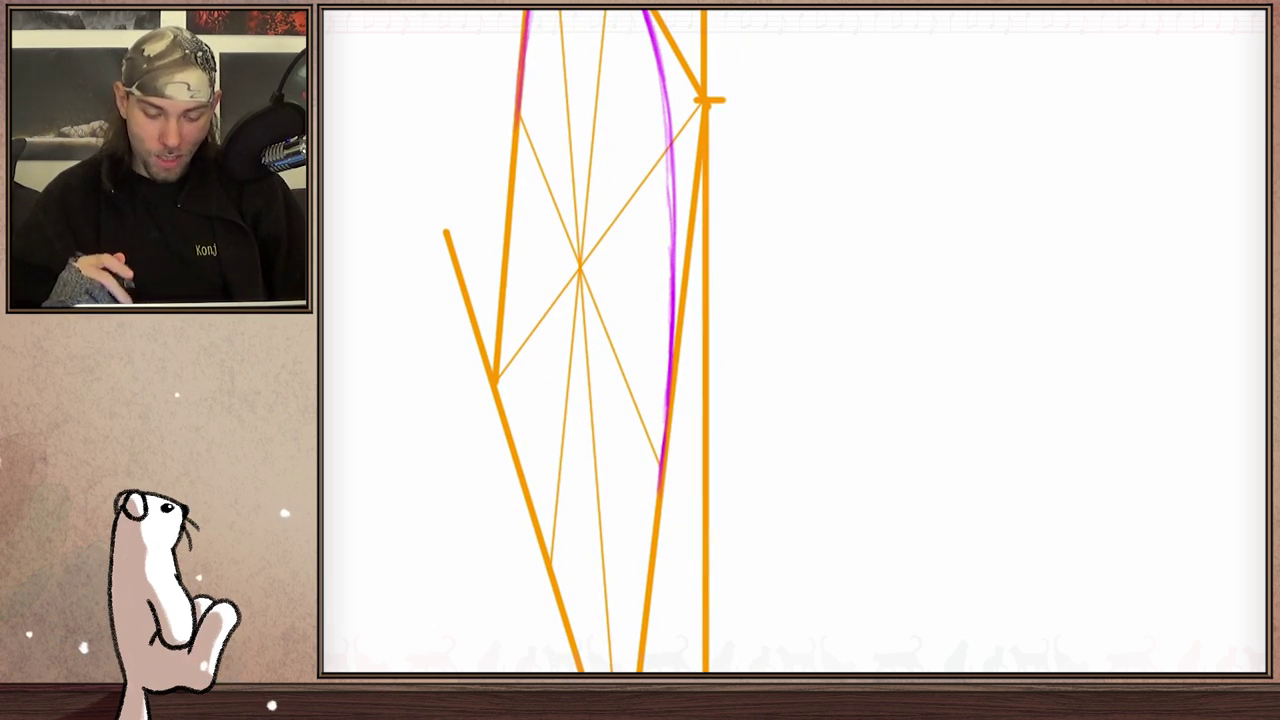
left_click_drag(550, 568, 533, 488)
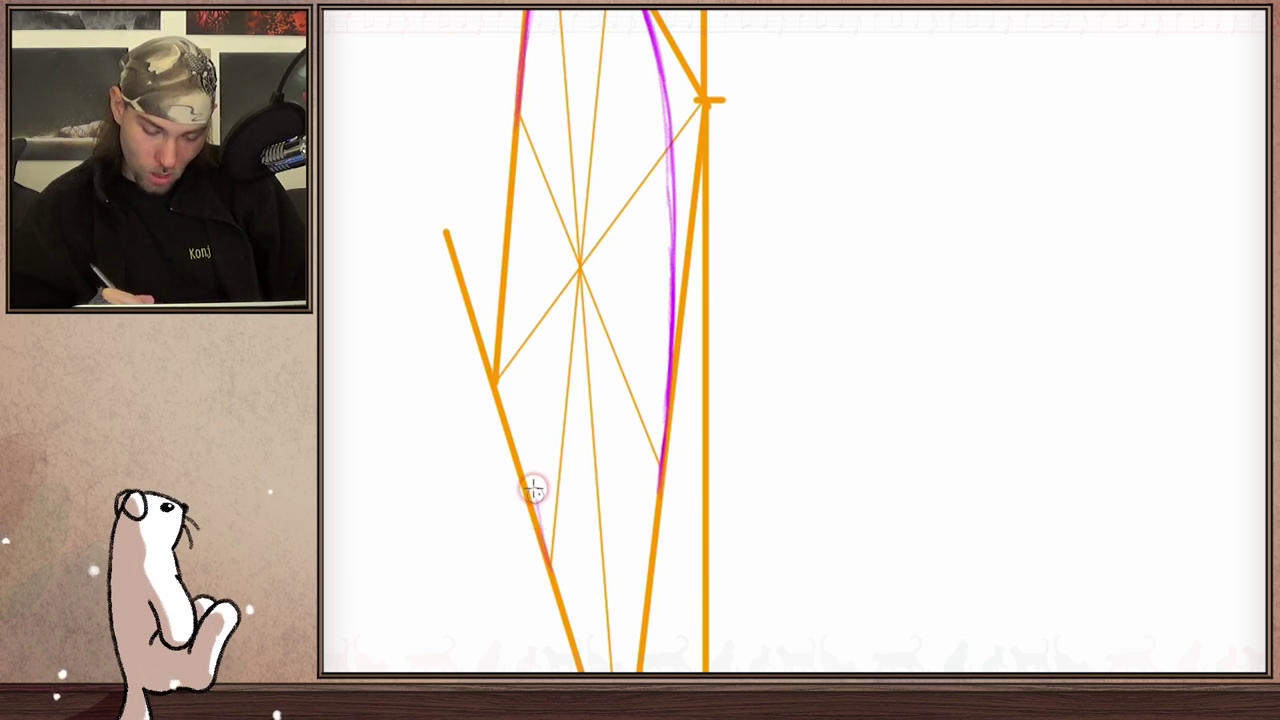
left_click_drag(518, 432, 535, 508)
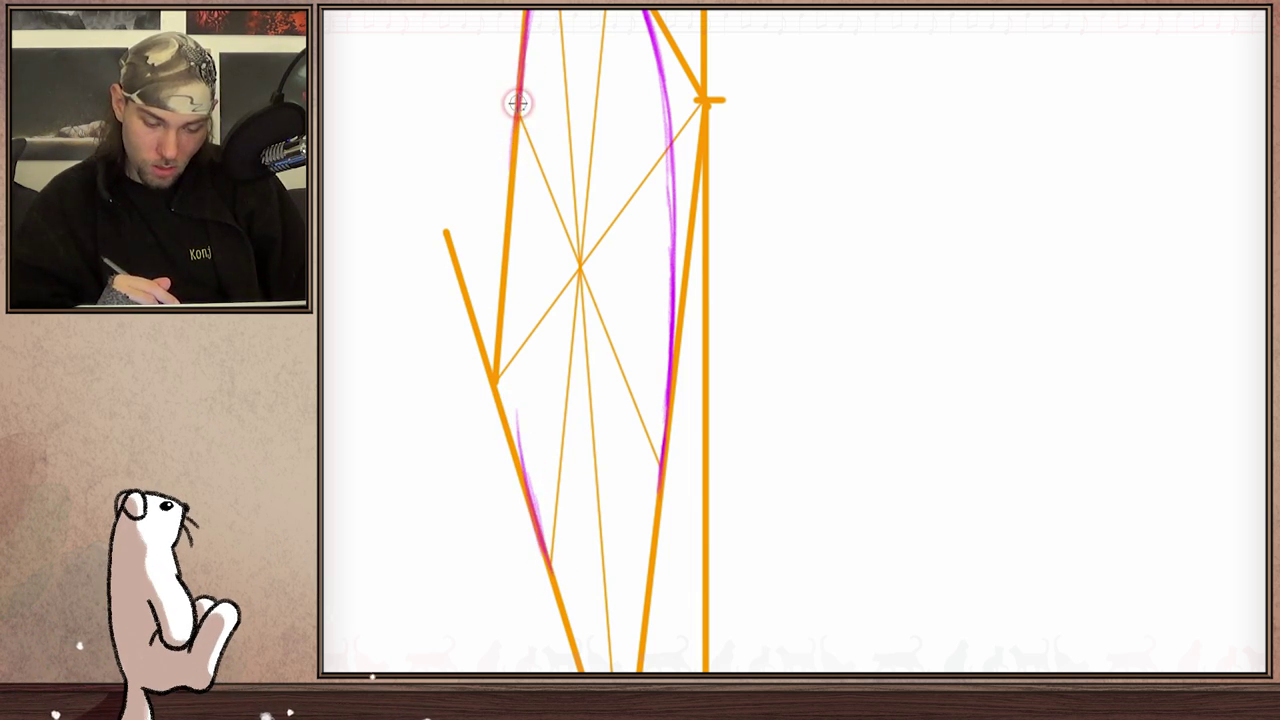
left_click_drag(518, 130, 524, 234)
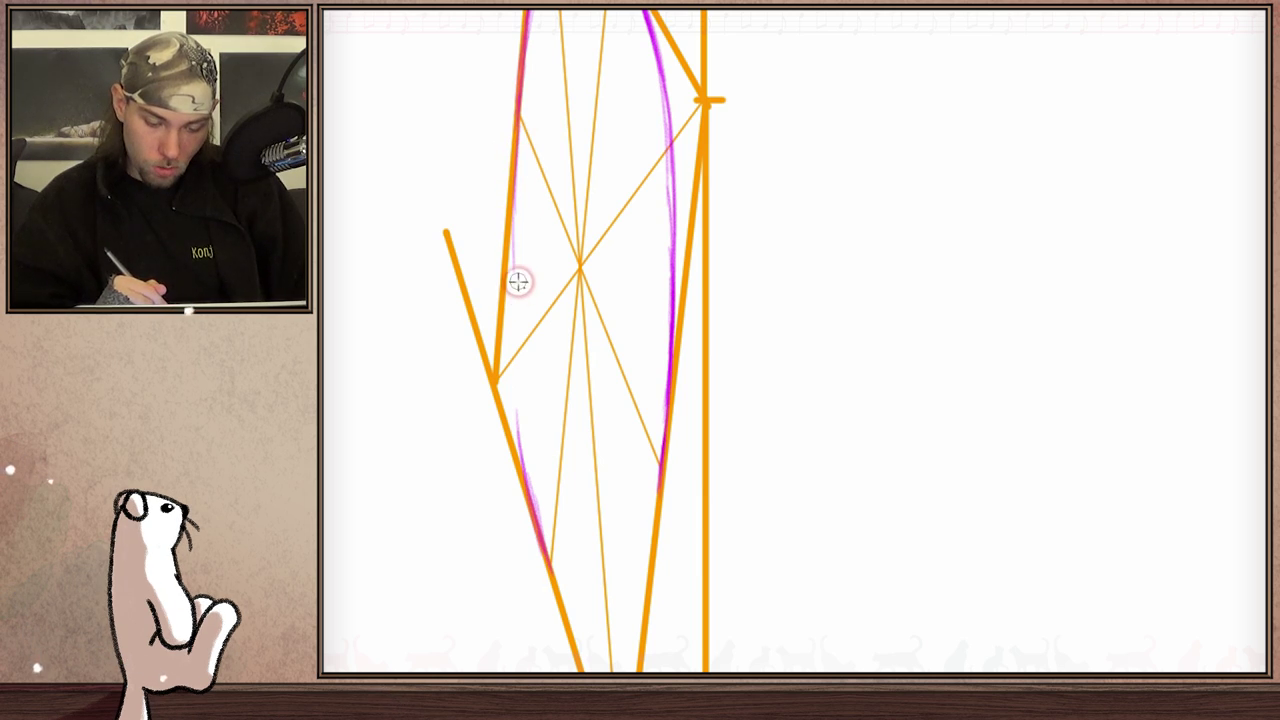
left_click_drag(516, 184, 521, 460)
left_click_drag(512, 300, 521, 460)
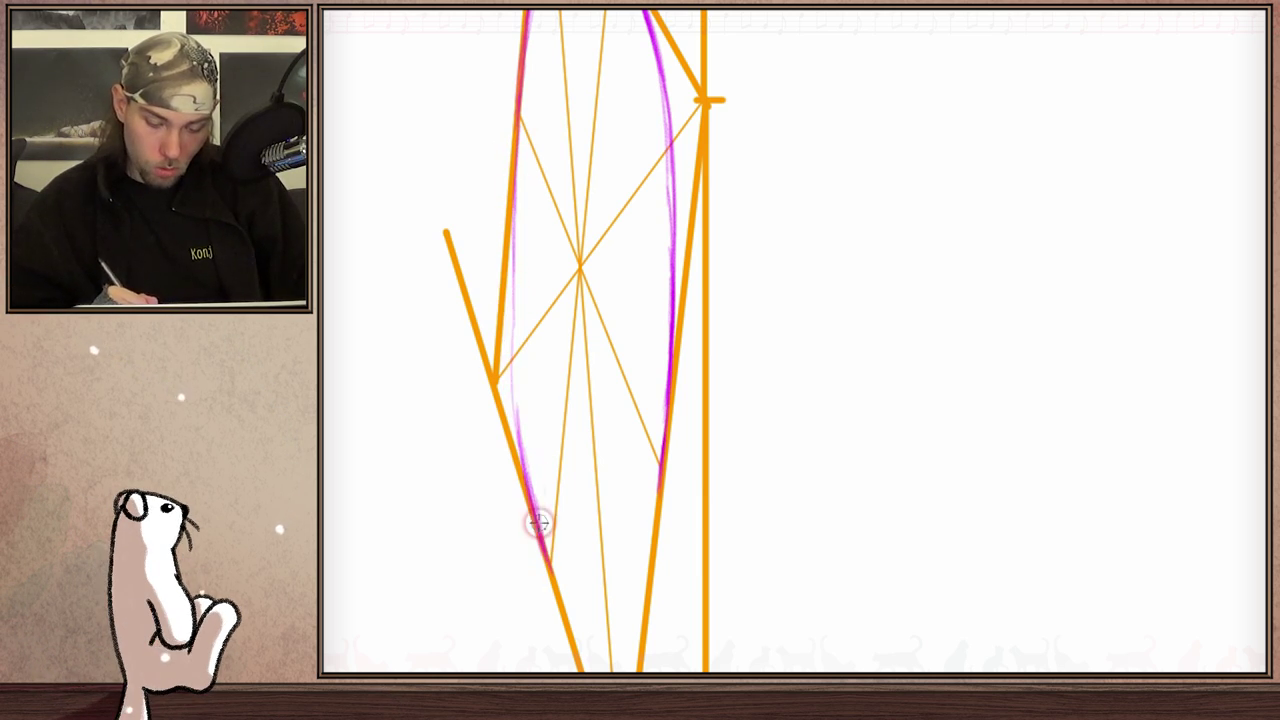
left_click_drag(513, 350, 524, 470)
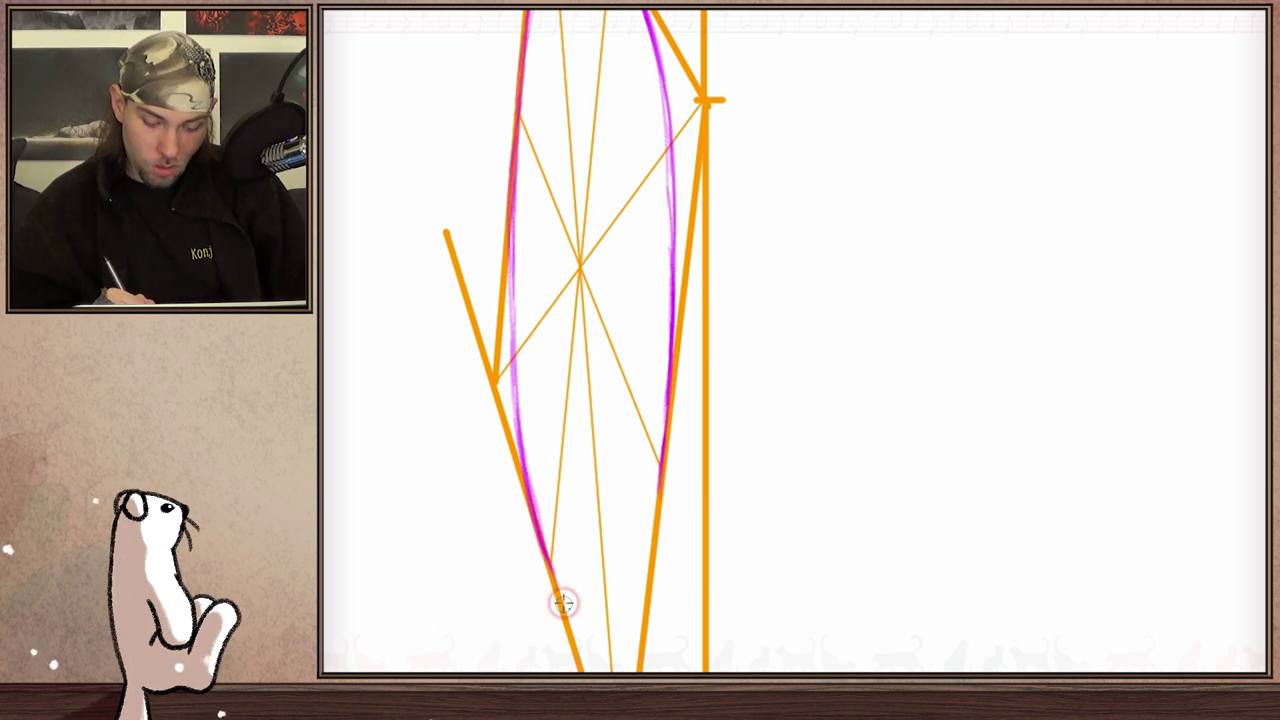
- Rotate the canvas and close the purple ellipse around its remaining open end, joining the two side midpoints with a tight curve
mouse_move(655, 309)
left_mouse_down()
mouse_move(636, 413)
mouse_move(949, 380)
mouse_move(796, 373)
left_mouse_up()
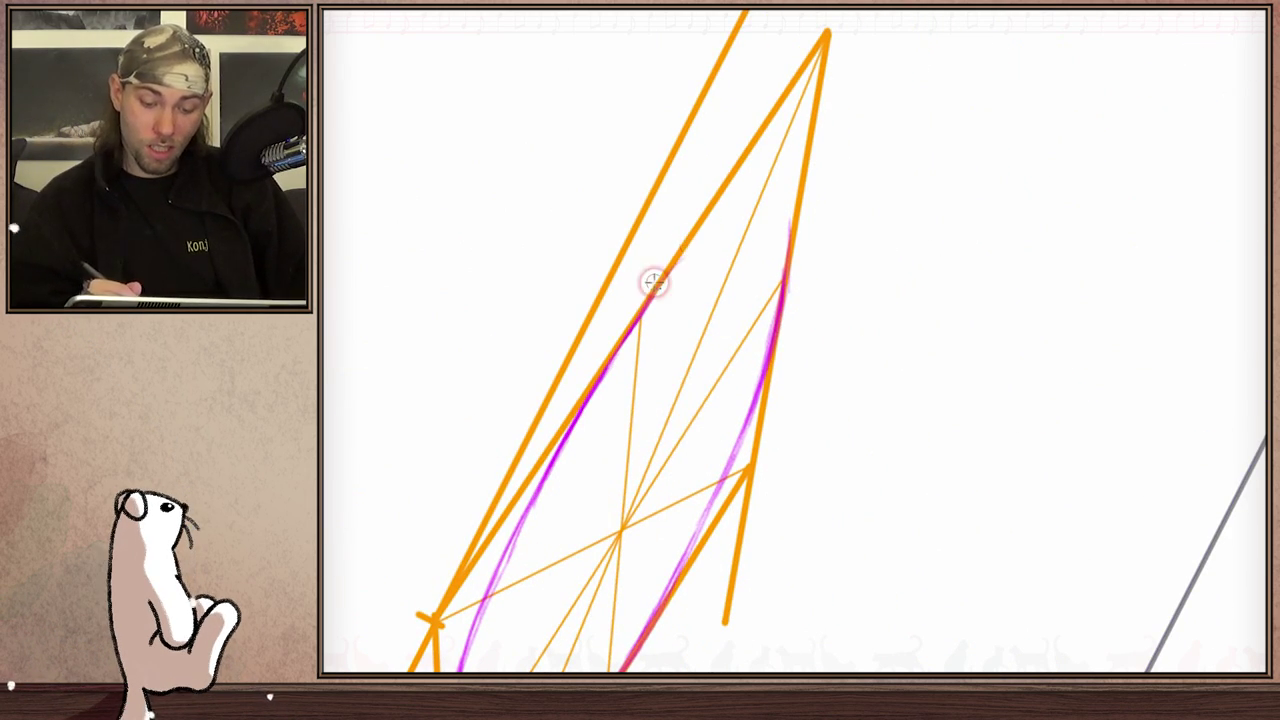
left_click_drag(641, 312, 738, 206)
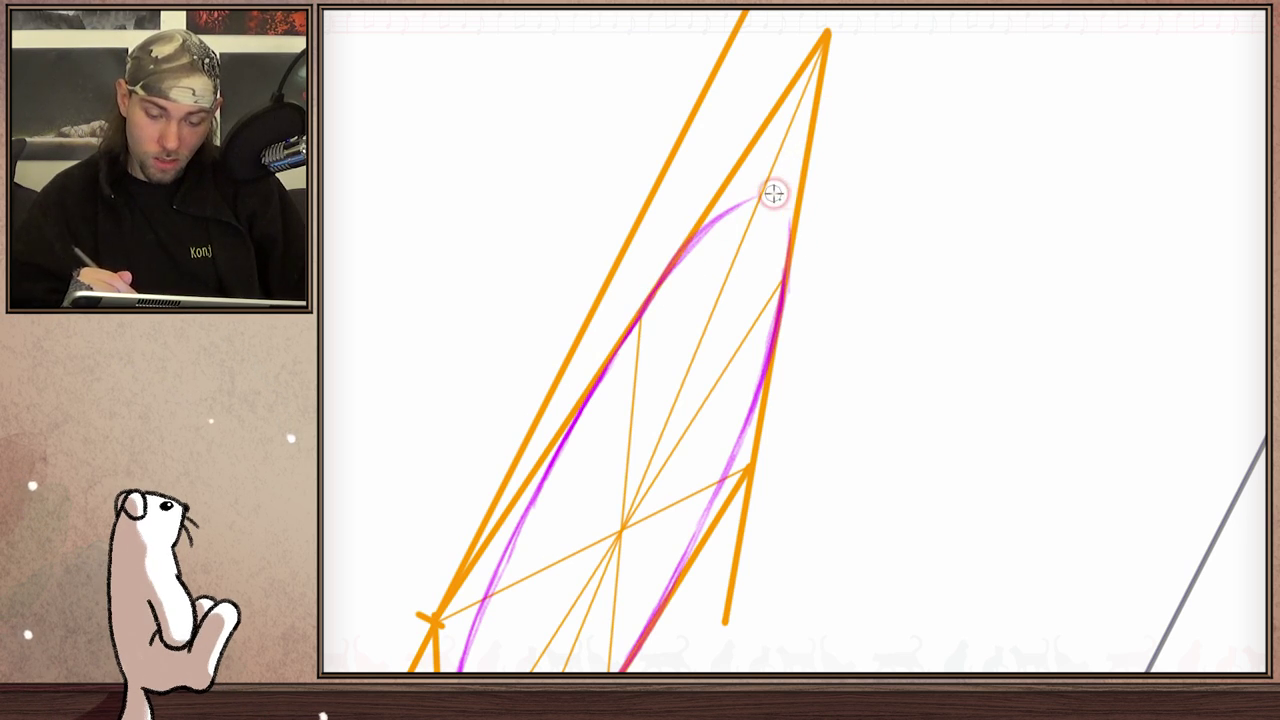
mouse_move(700, 238)
left_mouse_down()
mouse_move(772, 186)
mouse_move(728, 207)
mouse_move(775, 187)
mouse_move(755, 187)
mouse_move(782, 189)
mouse_move(792, 231)
mouse_move(800, 222)
mouse_move(775, 182)
mouse_move(792, 243)
left_mouse_up()
left_click_drag(785, 191, 791, 243)
left_click_drag(699, 230, 735, 202)
left_click_drag(659, 283, 726, 208)
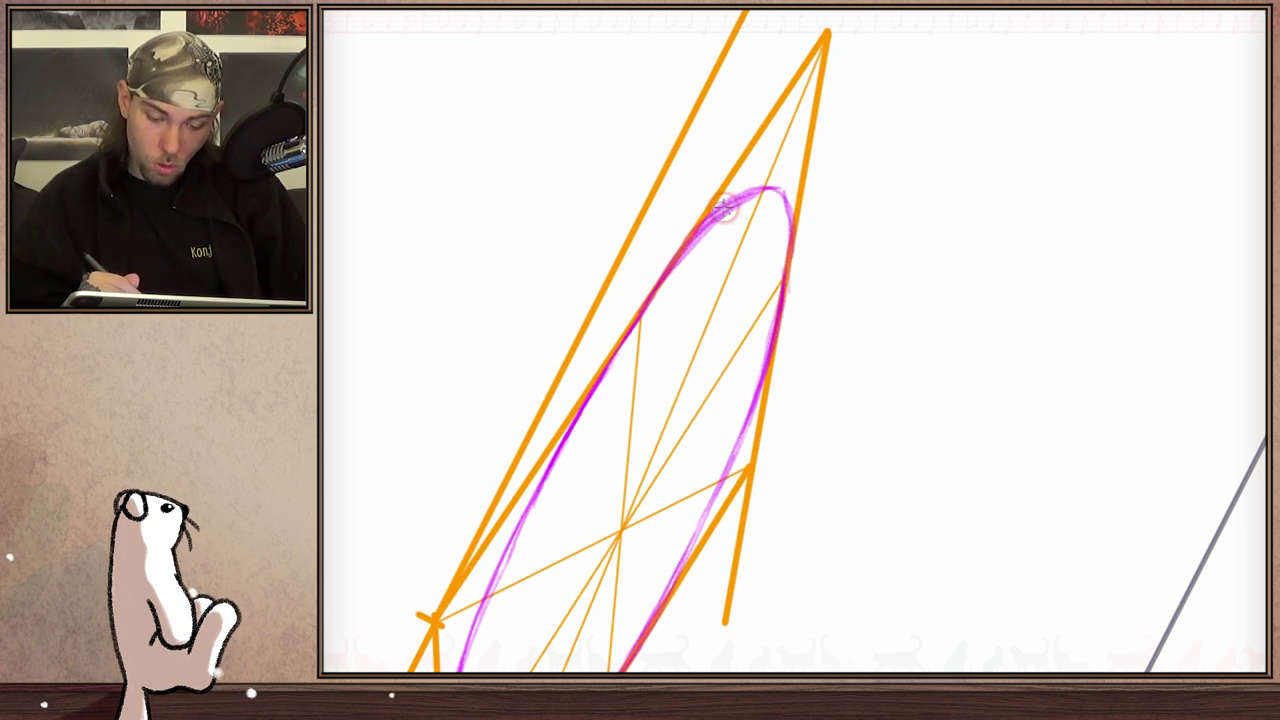
mouse_move(674, 256)
left_mouse_down()
mouse_move(718, 213)
mouse_move(782, 189)
left_mouse_up()
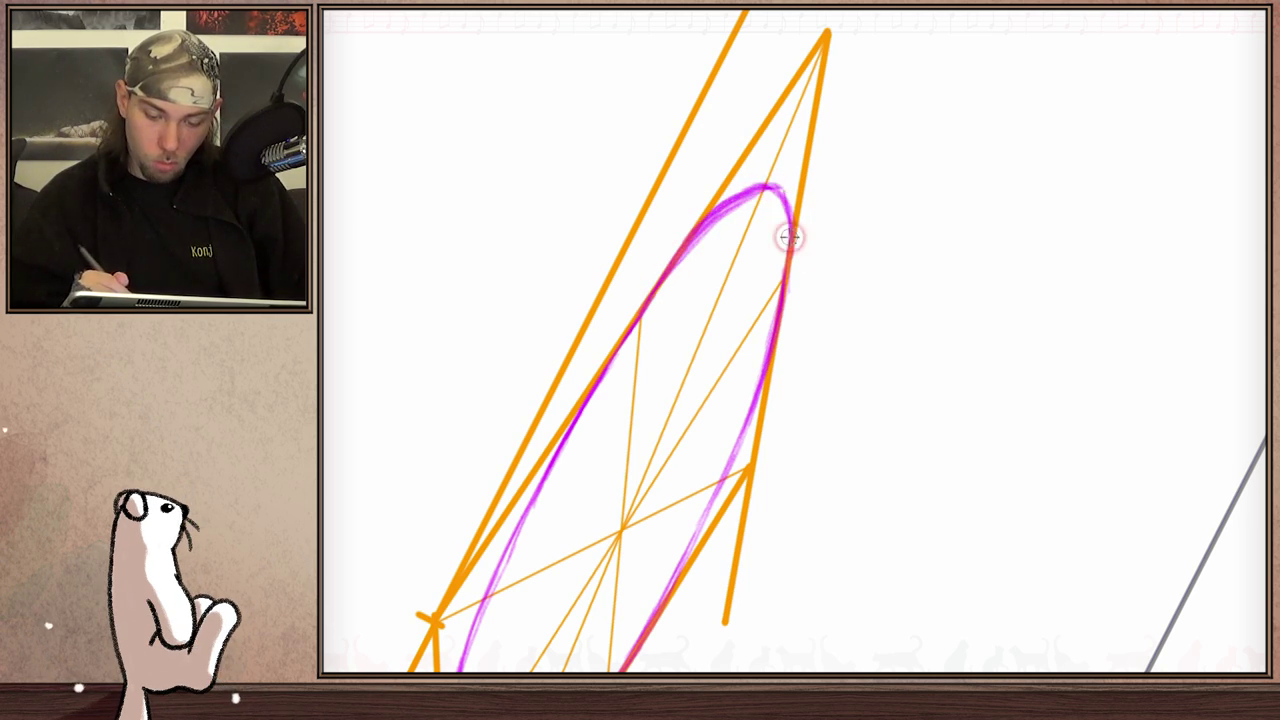
- Rotate the canvas to see the whole ellipse and reinforce its purple outline along the side near the overshooting corner
left_click_drag(782, 257, 760, 395)
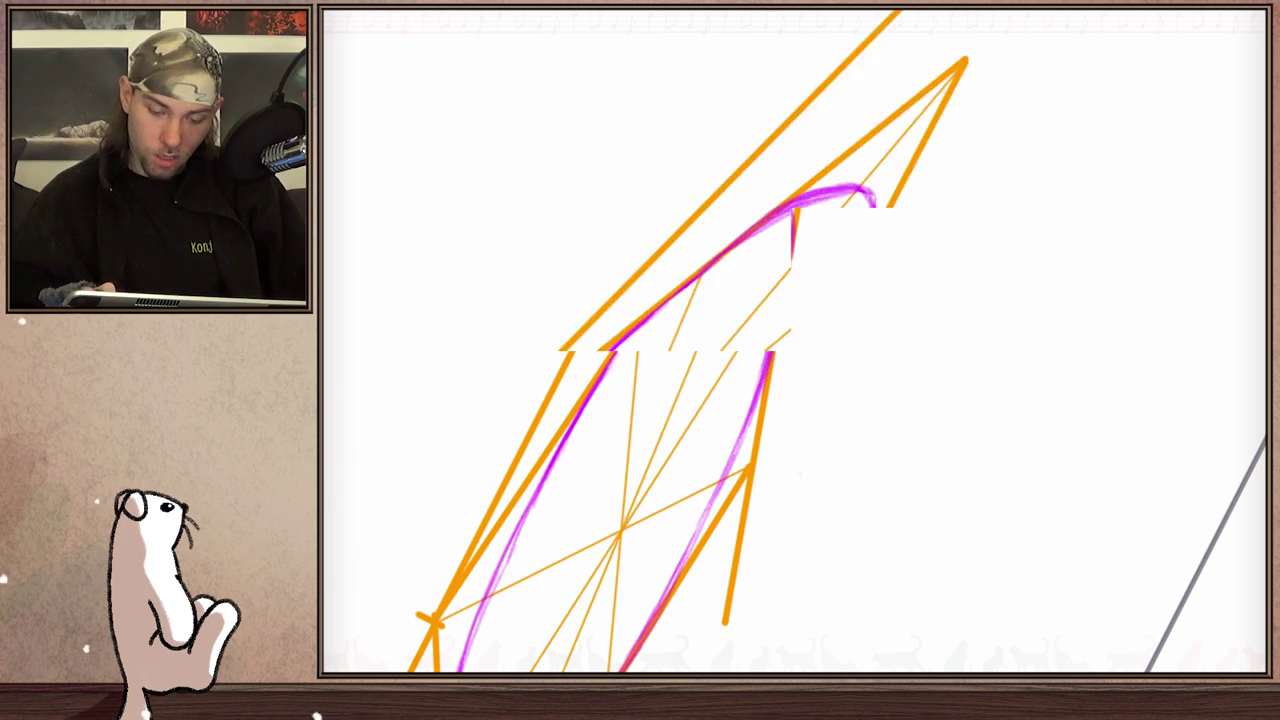
left_click_drag(768, 500, 846, 514)
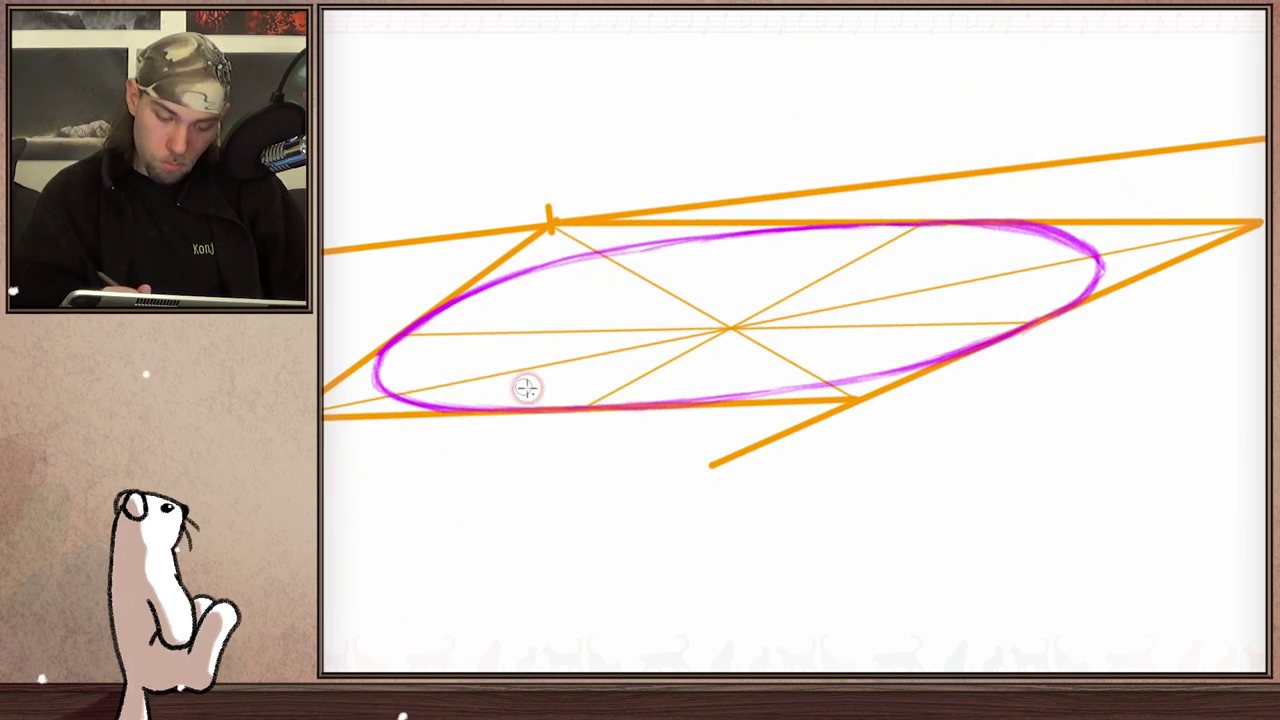
mouse_move(503, 411)
left_mouse_down()
mouse_move(677, 403)
mouse_move(876, 364)
left_mouse_up()
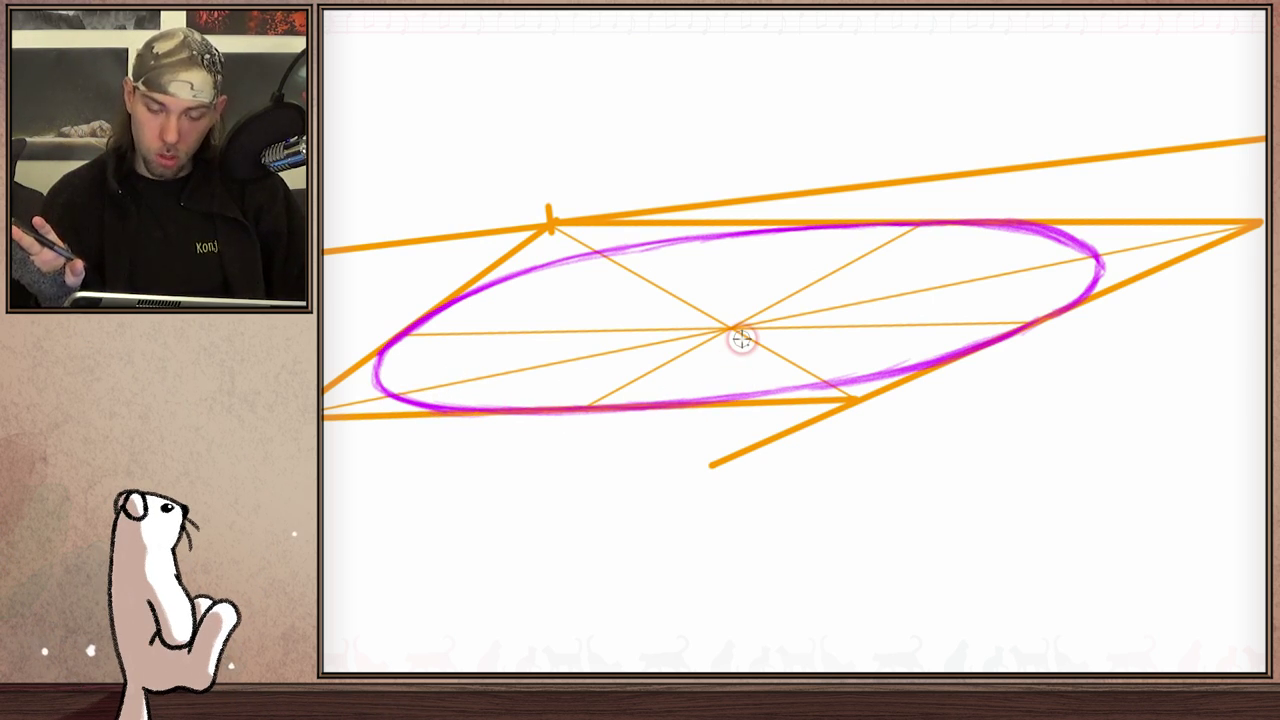
- Draw an orange horizontal measuring line with a tick below the horizon and connect its ends to MP2 and MP1 with pink lines
key("ctrl+0")
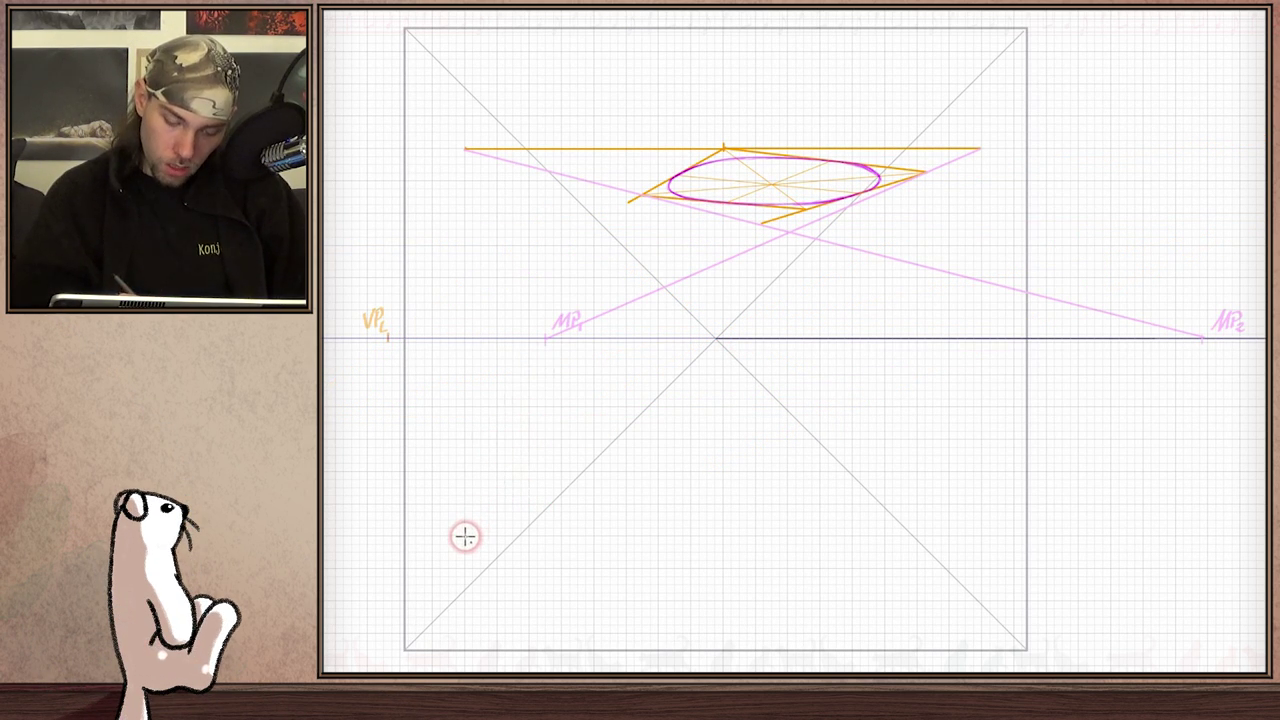
left_click_drag(463, 535, 900, 534)
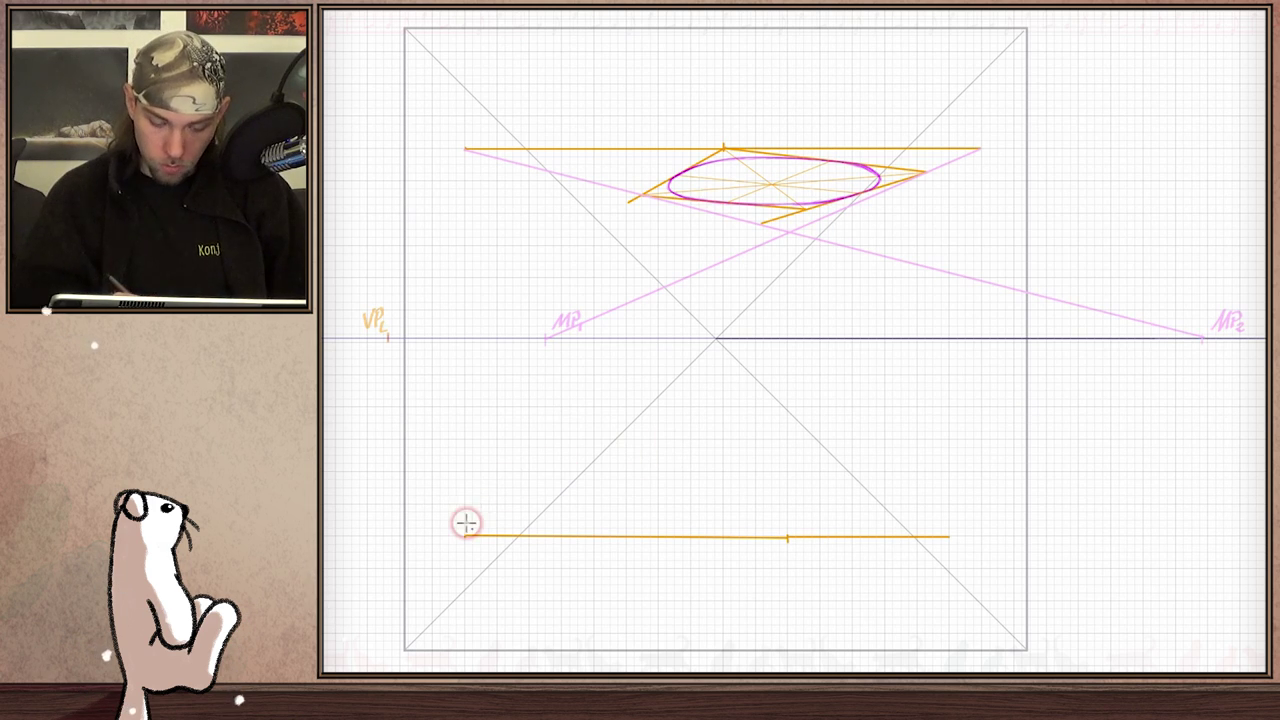
left_click_drag(466, 535, 1201, 340)
left_click_drag(949, 539, 548, 338)
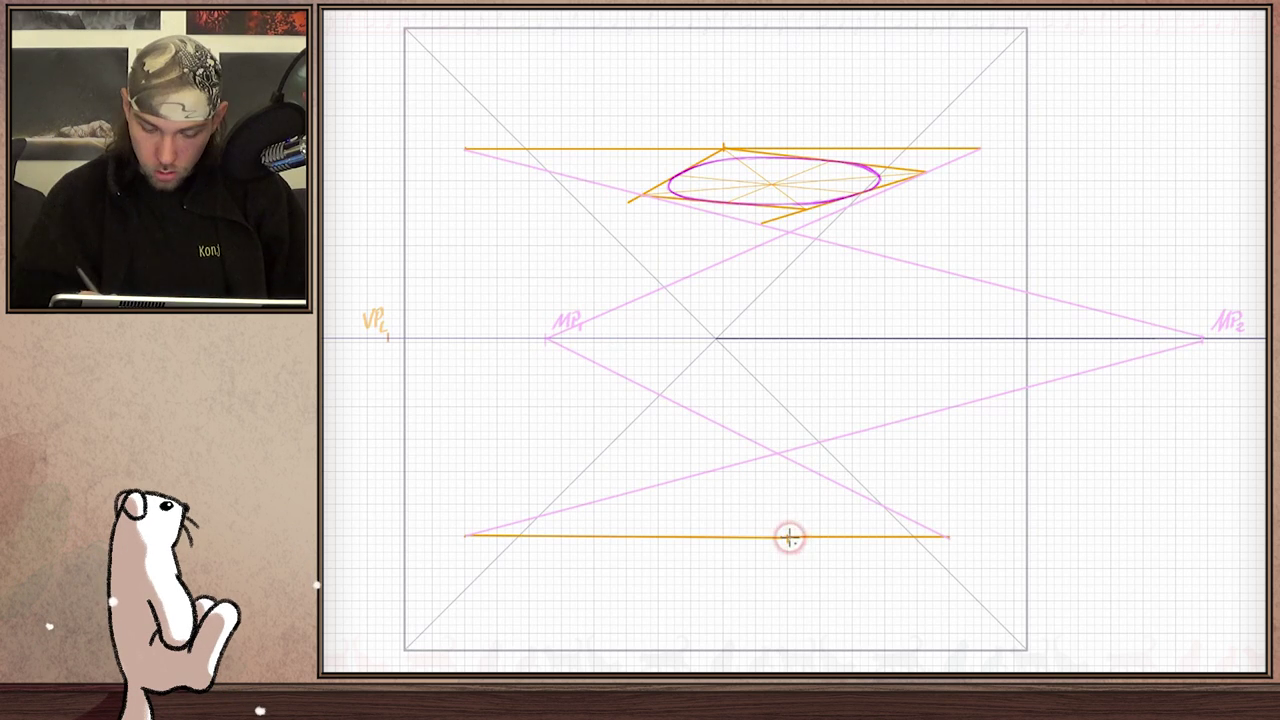
- Draw an orange perspective edge from the lower measuring line's tick toward the right vanishing point, reaching the pink MP1 line
left_click_drag(790, 536, 911, 486)
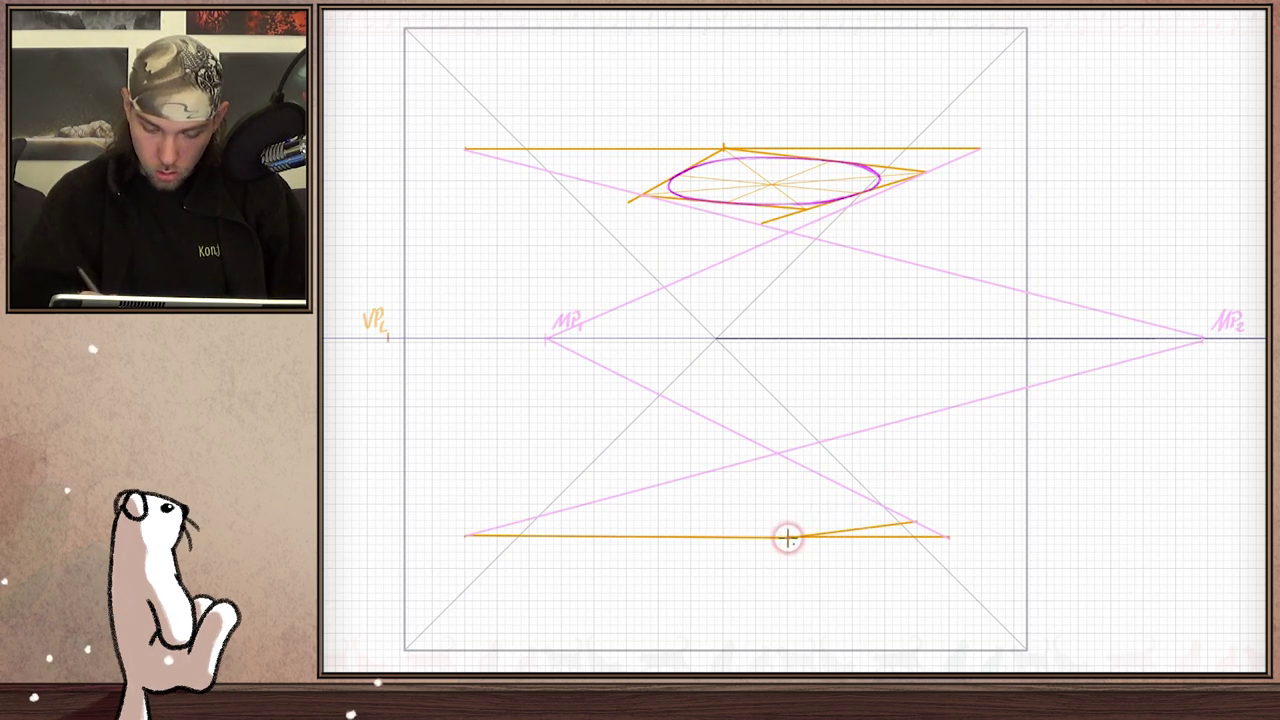